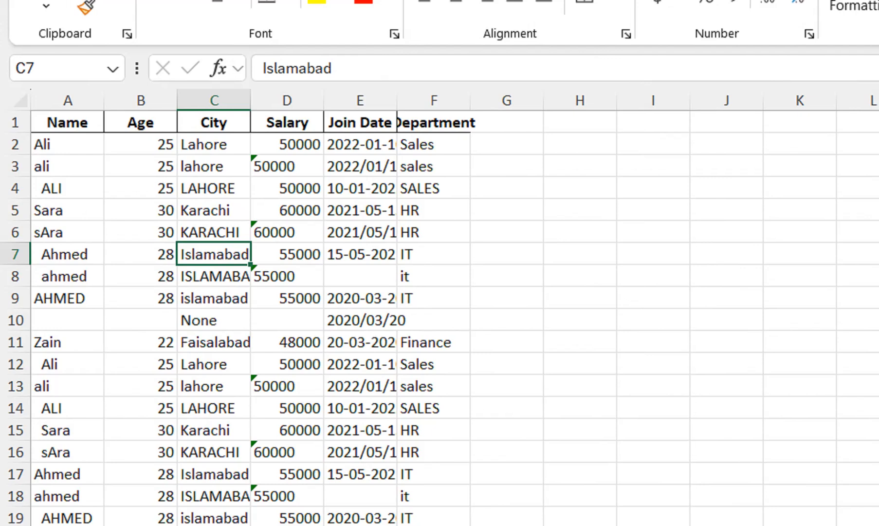
pyautogui.click(287, 145)
pyautogui.moveTo(287, 145); pyautogui.dragTo(287, 298)
pyautogui.click(360, 144)
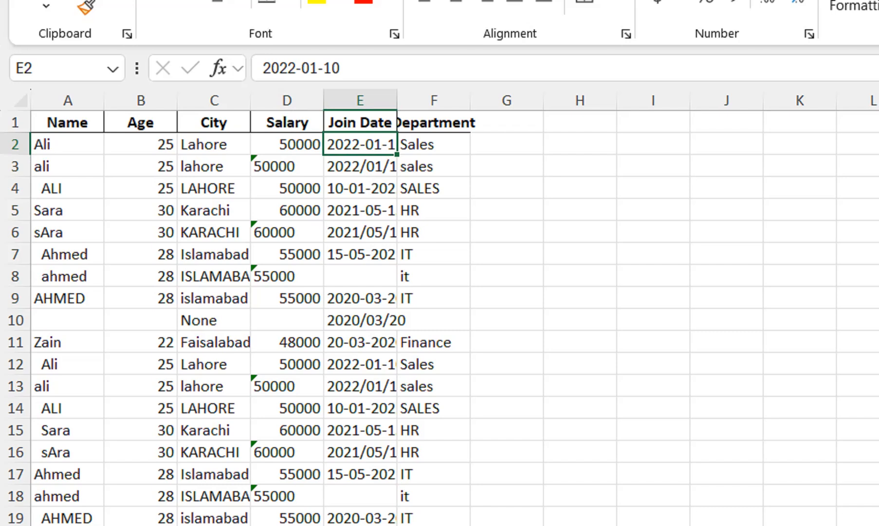
pyautogui.click(287, 166)
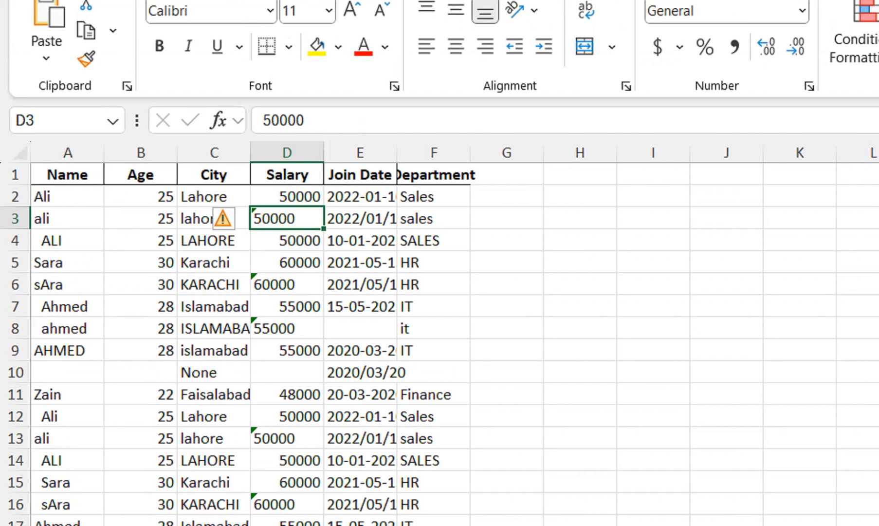
# - Enter =ISTEXT(D2) in cell G2 to test whether the first salary is stored as text
pyautogui.click(506, 219)
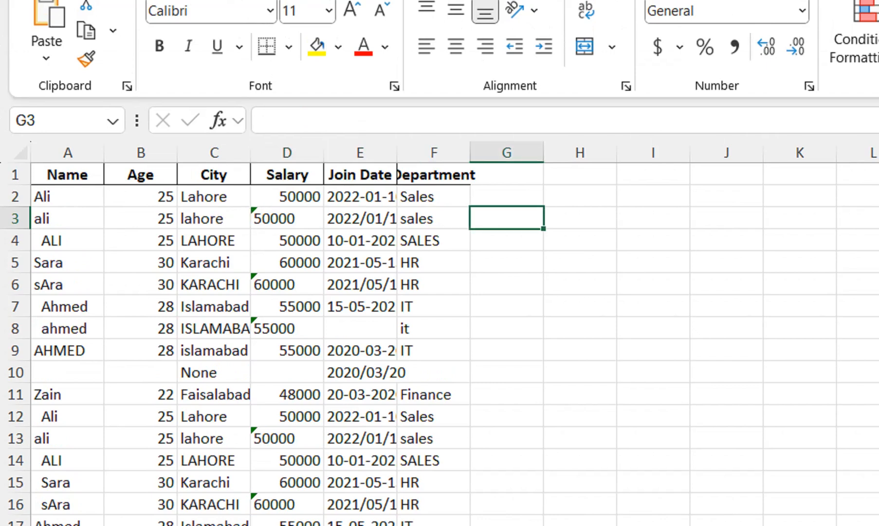
pyautogui.click(507, 197)
pyautogui.write('=is')
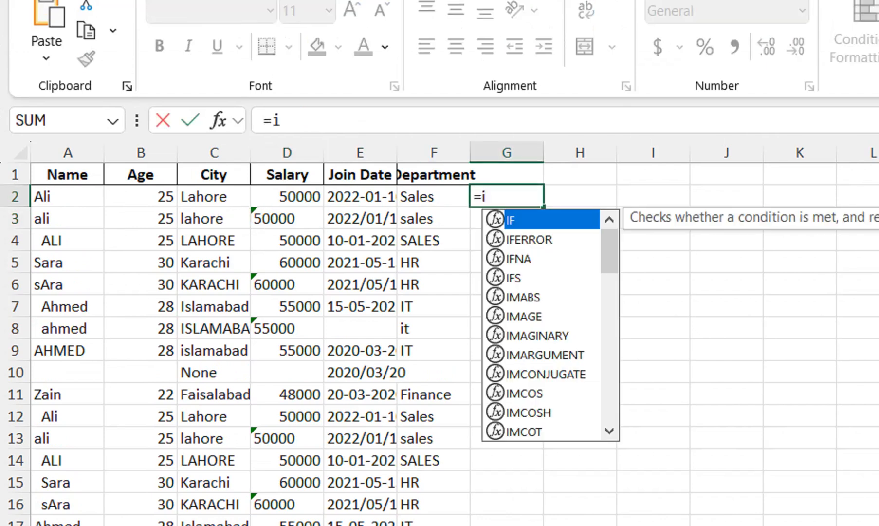
pyautogui.press('Down')
pyautogui.press('Down')
pyautogui.press('Down')
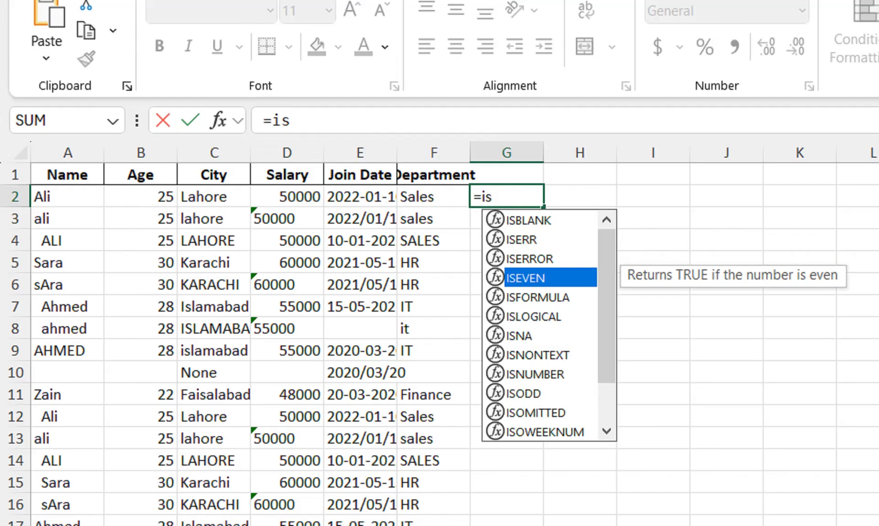
pyautogui.write('t')
pyautogui.press('Tab')
pyautogui.click(287, 197)
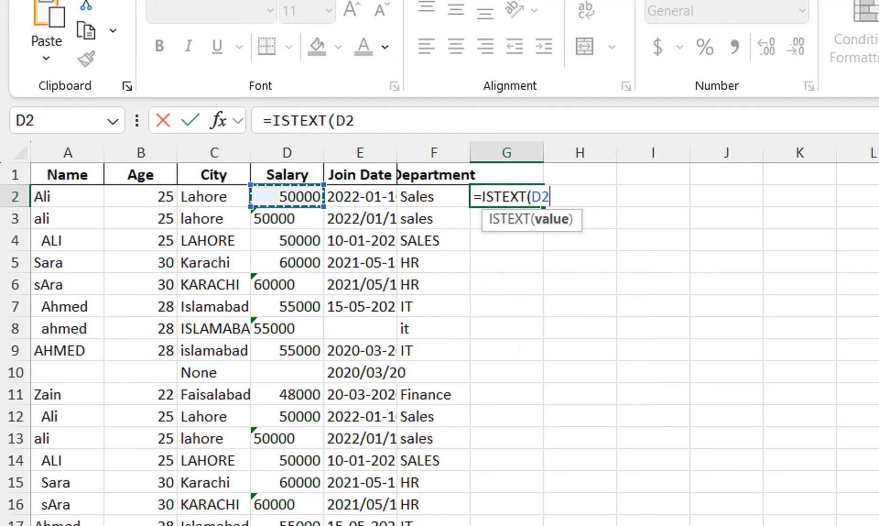
pyautogui.write(')')
pyautogui.press('Return')
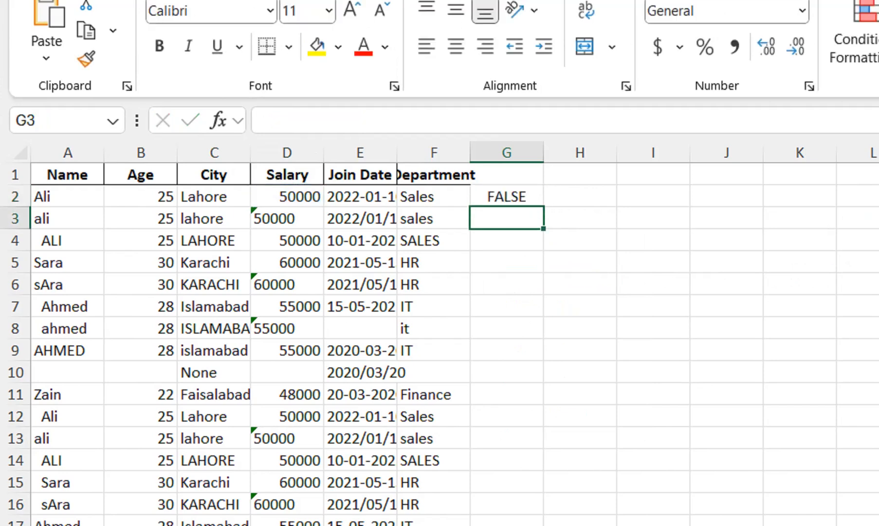
# - Fill the ISTEXT check from G2 down all data rows and clear the check results
pyautogui.click(288, 196)
pyautogui.click(507, 196)
pyautogui.moveTo(543, 206); pyautogui.dragTo(543, 314)
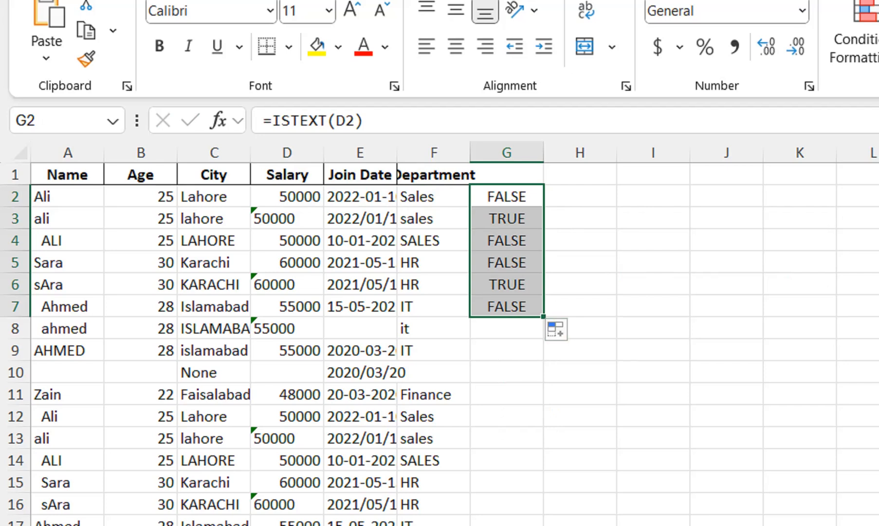
pyautogui.doubleClick(543, 316)
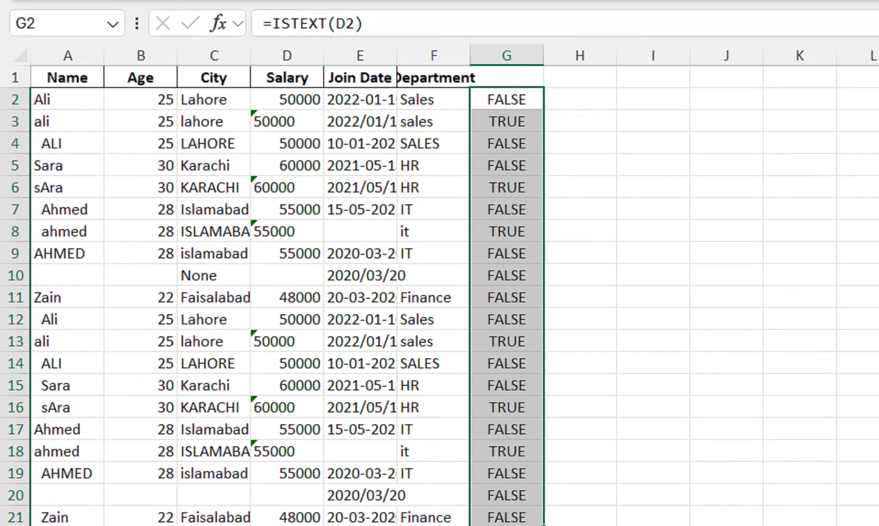
pyautogui.press('Delete')
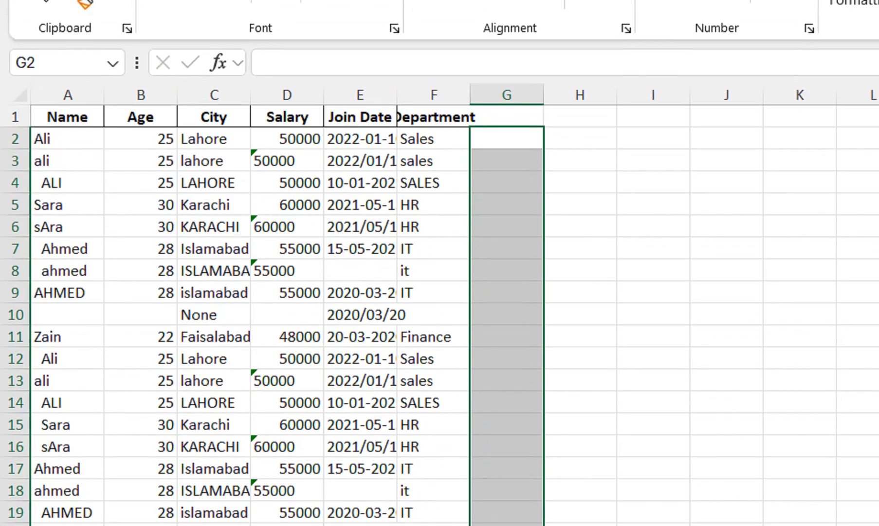
# - Insert a new column before Join Date and copy the Salary header into E1
pyautogui.click(341, 97)
pyautogui.rightClick(340, 97)
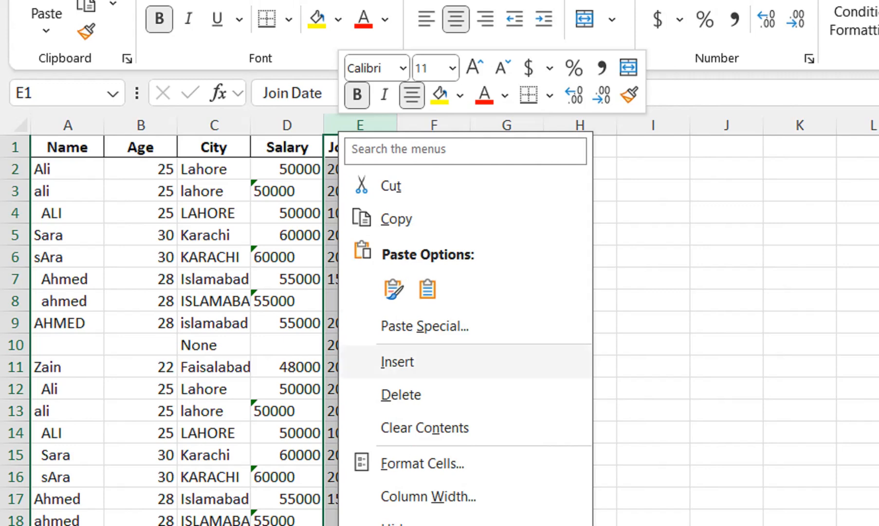
pyautogui.click(397, 361)
pyautogui.moveTo(287, 147); pyautogui.dragTo(360, 147)
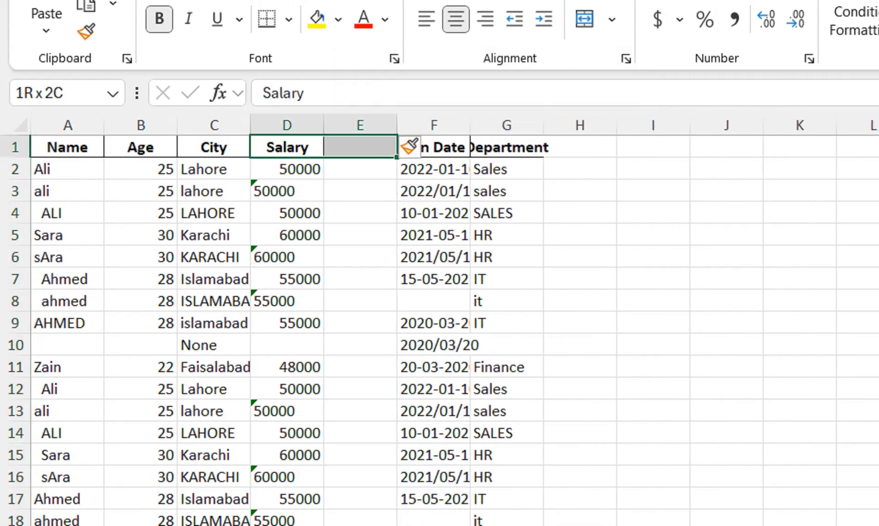
pyautogui.hotkey('ctrl', 'r')
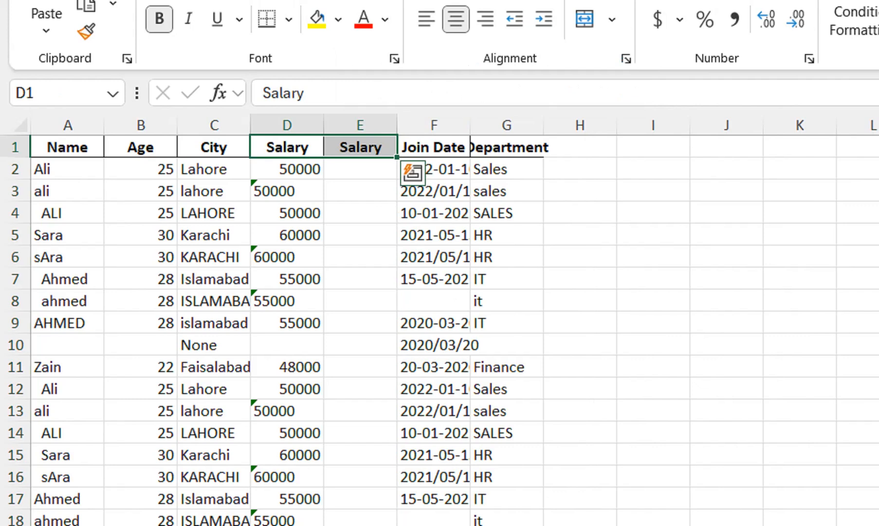
# - Enter =1*D2 in E2 to convert the salary to a number and fill the formula down all data rows
pyautogui.moveTo(360, 191); pyautogui.dragTo(360, 172)
pyautogui.click(360, 169)
pyautogui.write('=')
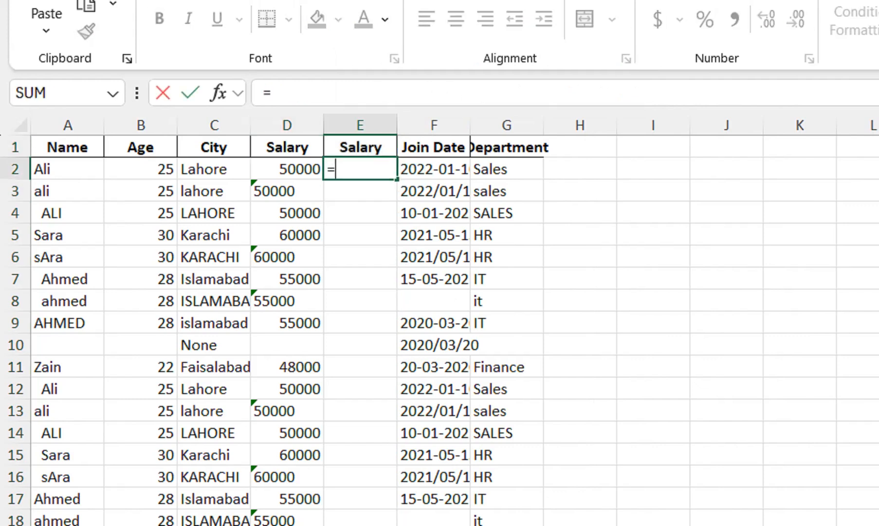
pyautogui.write('1*')
pyautogui.press('Left')
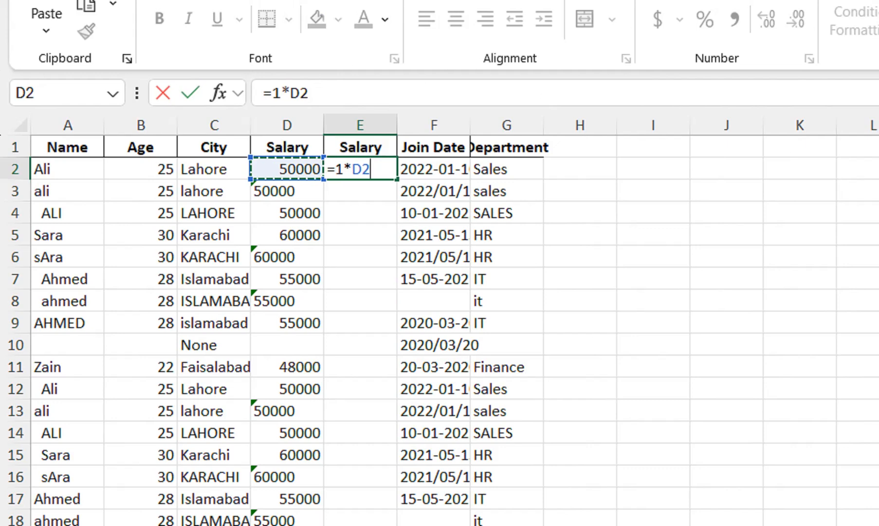
pyautogui.press('Return')
pyautogui.click(360, 169)
pyautogui.doubleClick(397, 179)
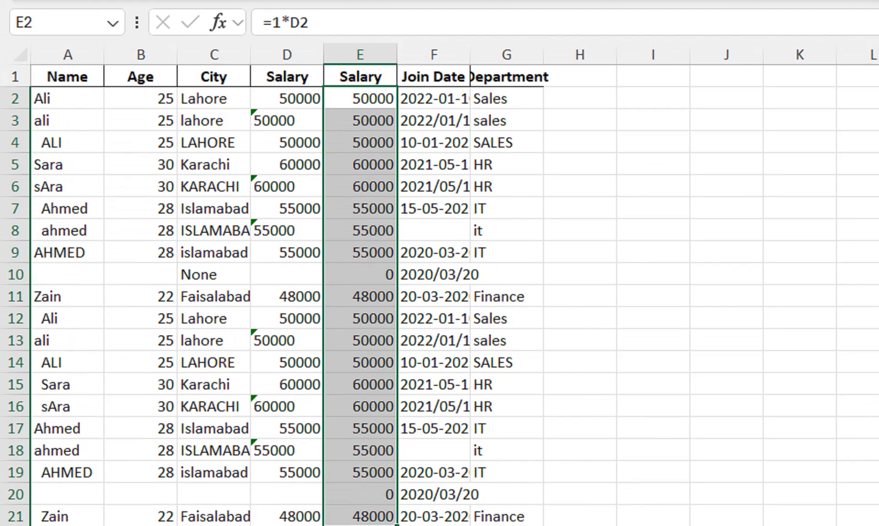
# - Check the converted salaries by entering =ISTEXT(E2) in H2 and filling it down all data rows
pyautogui.click(360, 187)
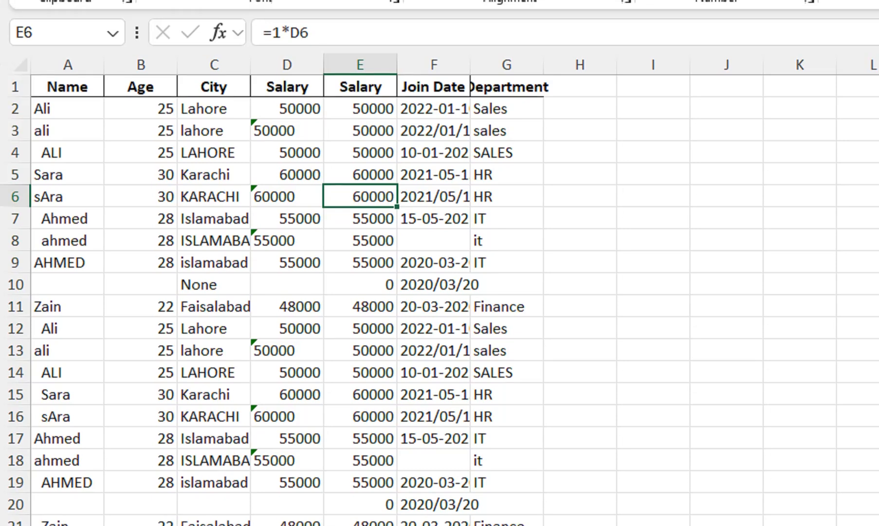
pyautogui.click(579, 98)
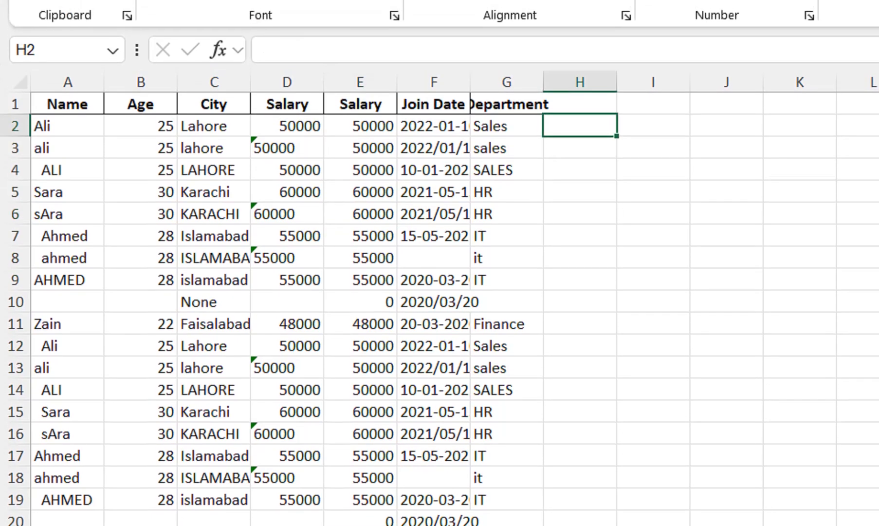
pyautogui.write('=is')
pyautogui.press('Down')
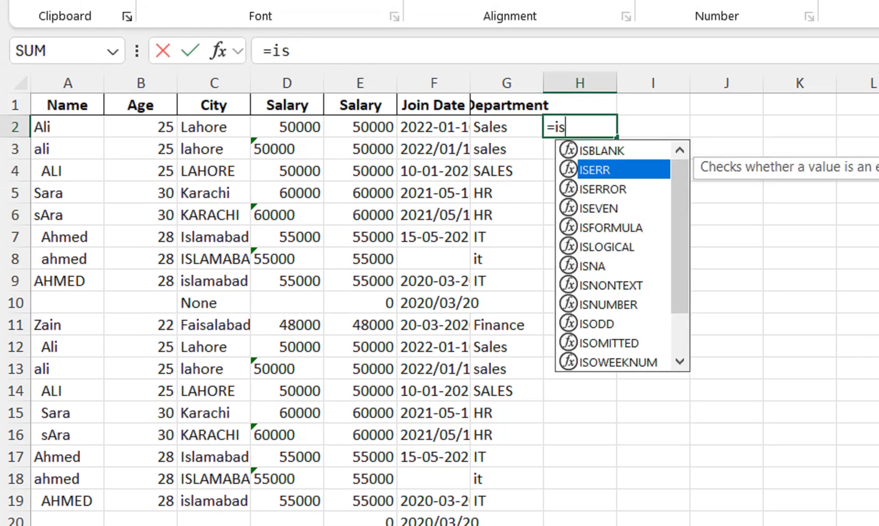
pyautogui.write('t')
pyautogui.press('Tab')
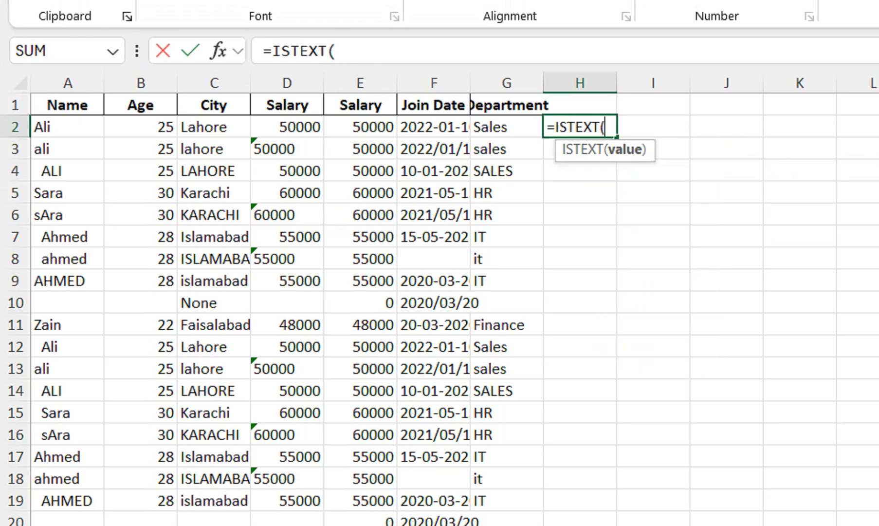
pyautogui.click(360, 127)
pyautogui.write(')')
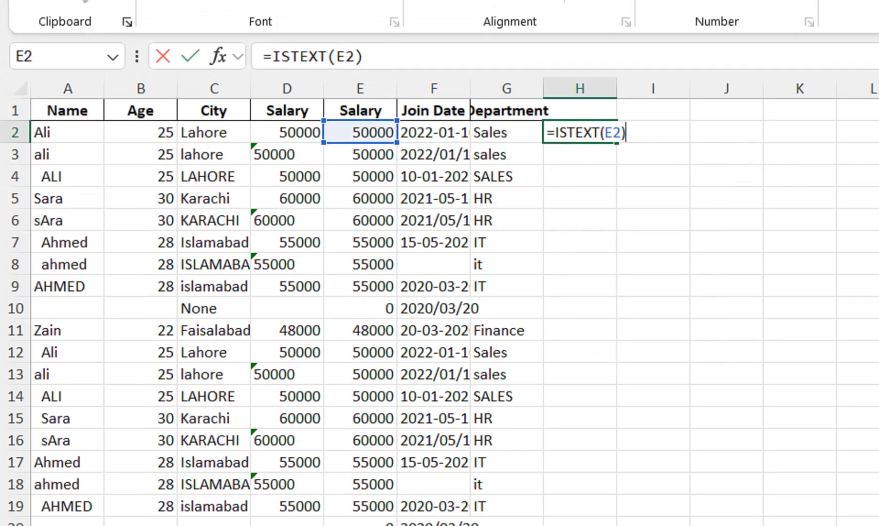
pyautogui.press('Return')
pyautogui.press('Up')
pyautogui.doubleClick(616, 142)
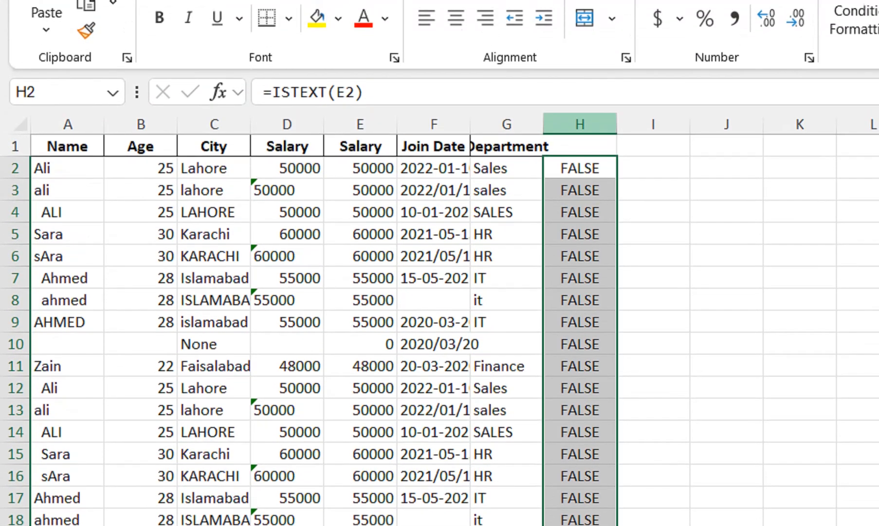
# - Clear the contents of helper column H
pyautogui.rightClick(578, 94)
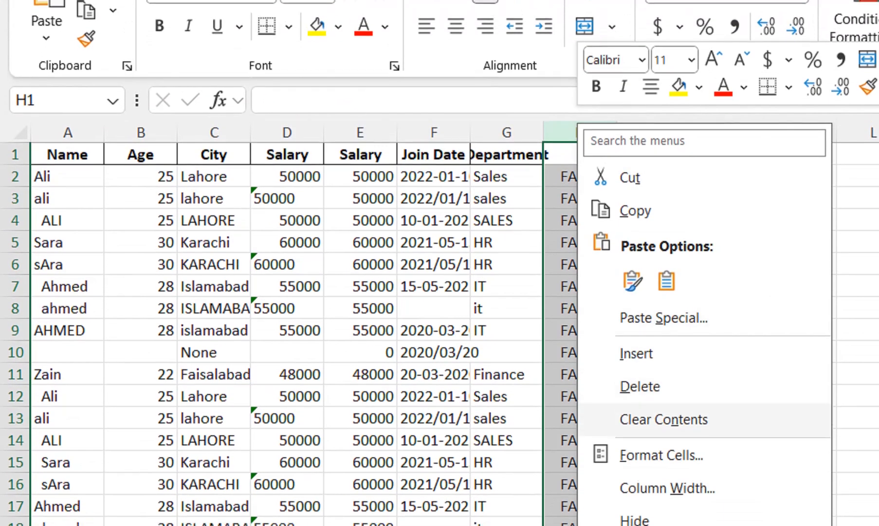
pyautogui.click(663, 419)
pyautogui.click(360, 176)
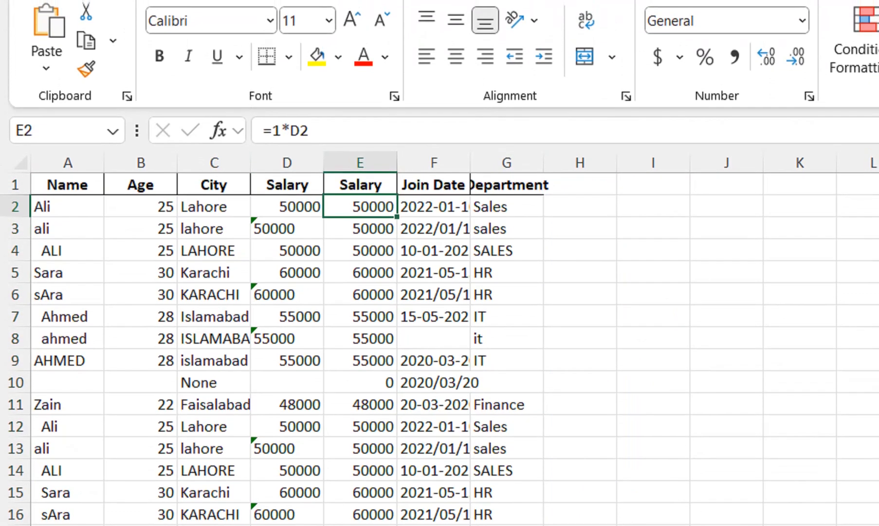
# - Try to delete the original Salary column D, and undo the deletion
pyautogui.rightClick(287, 164)
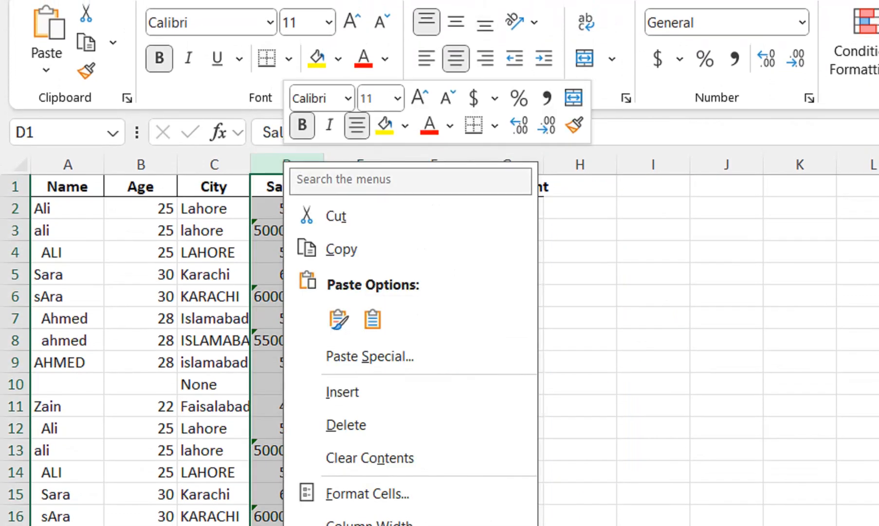
pyautogui.click(346, 423)
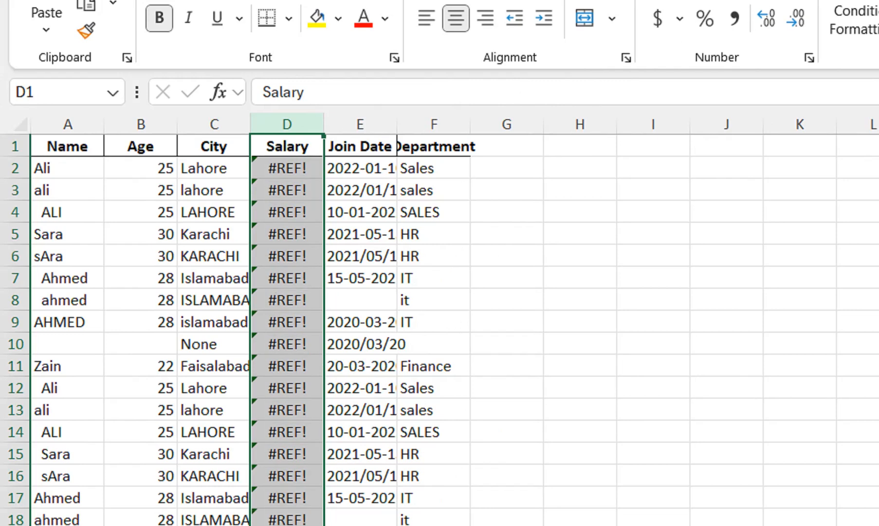
pyautogui.hotkey('ctrl', 'z')
# - Copy the formulas in the second Salary column and paste them back in place as values only
pyautogui.moveTo(360, 168); pyautogui.dragTo(360, 212)
pyautogui.hotkey('ctrl', 'shift', 'Down')
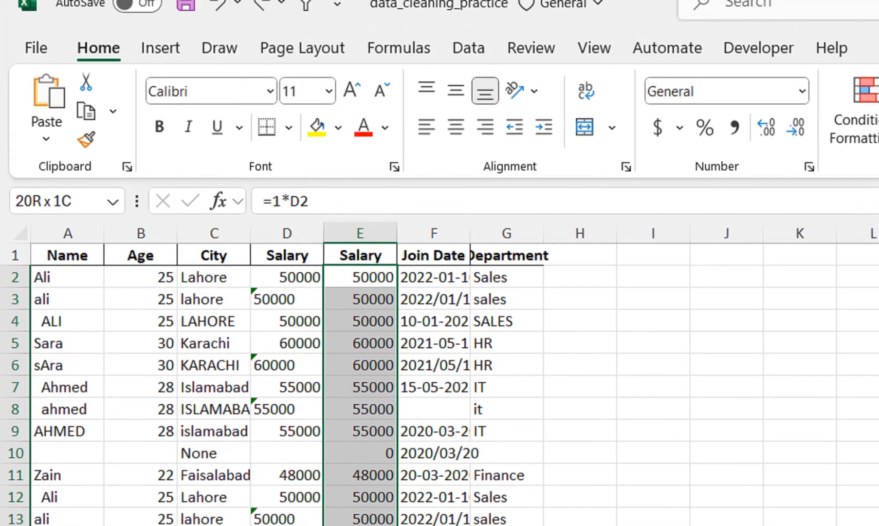
pyautogui.click(113, 2)
pyautogui.click(131, 150)
pyautogui.click(46, 145)
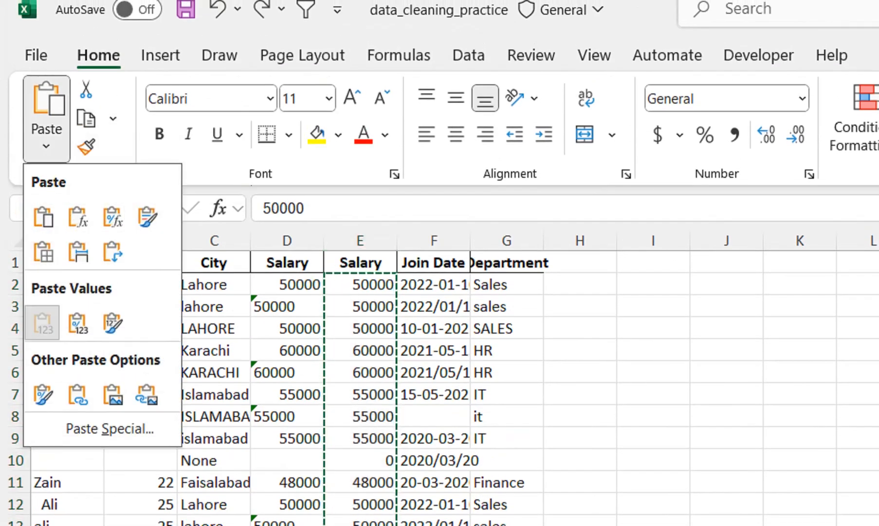
pyautogui.click(43, 322)
# - Insert a blank column before the original Salary column
pyautogui.click(269, 240)
pyautogui.rightClick(268, 241)
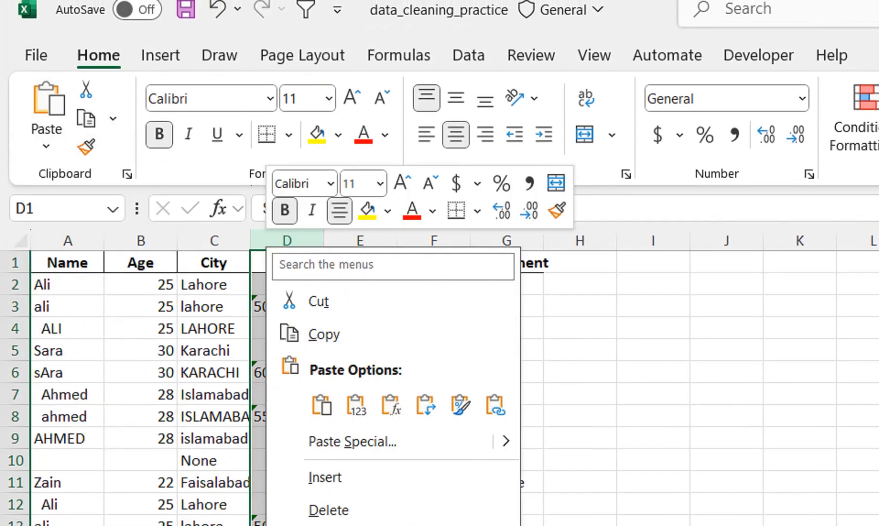
pyautogui.click(325, 477)
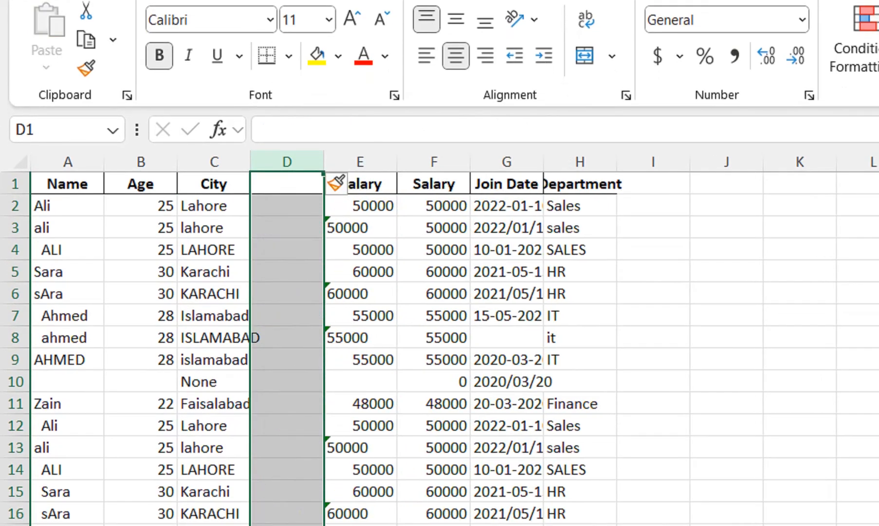
# - Delete the blank column D together with the original Salary column E
pyautogui.moveTo(287, 162); pyautogui.dragTo(360, 162)
pyautogui.rightClick(341, 161)
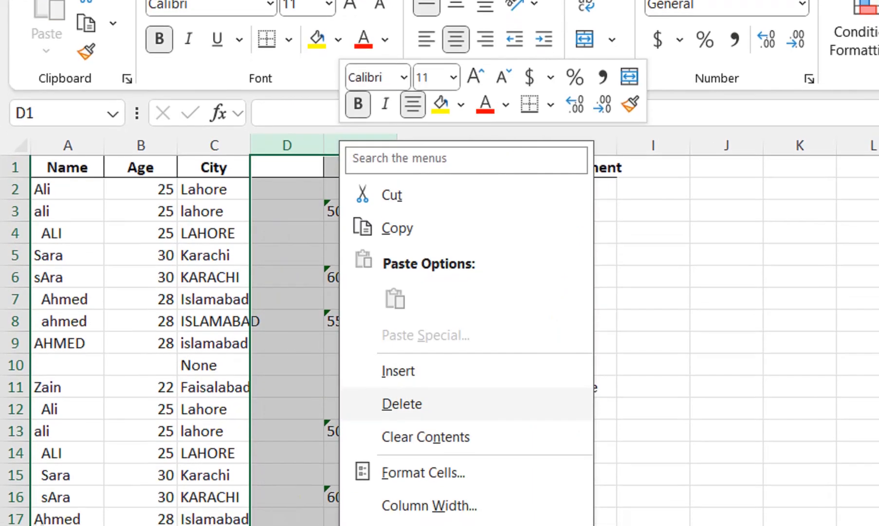
pyautogui.click(402, 403)
pyautogui.click(287, 255)
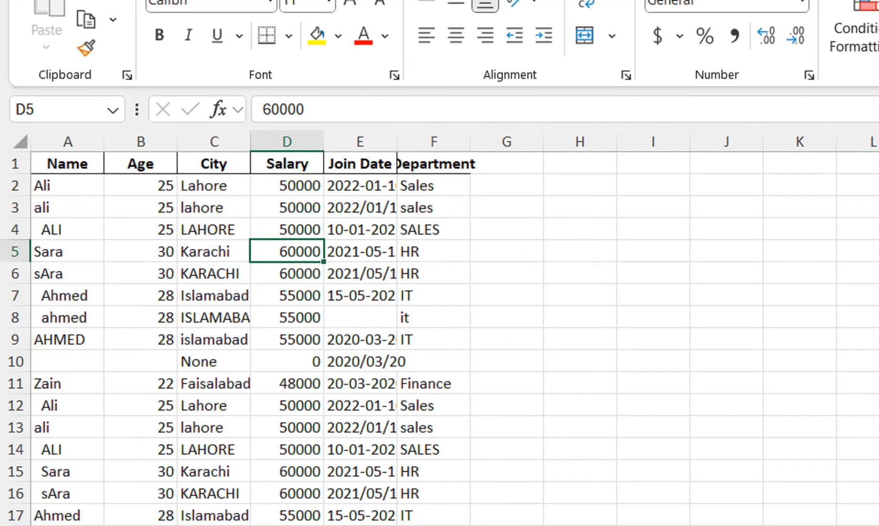
# - Autofit the width of all columns on the sheet to their contents
pyautogui.hotkey('ctrl', 'a')
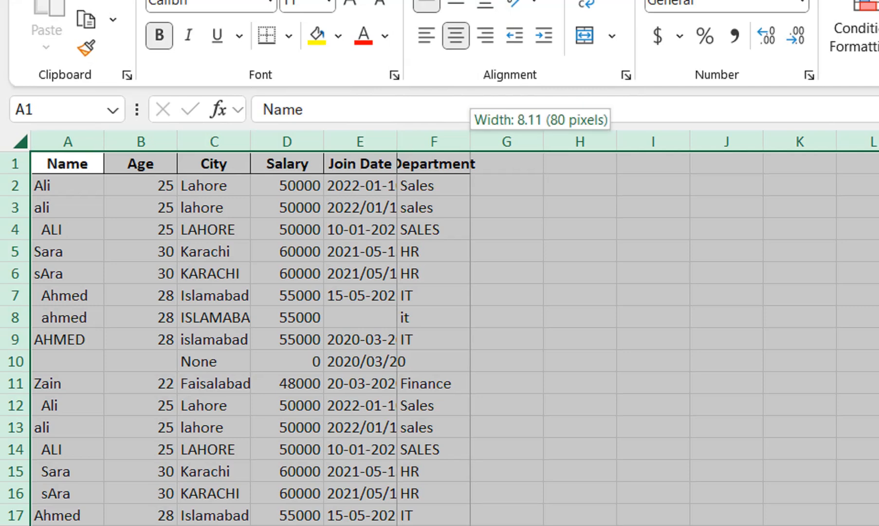
pyautogui.doubleClick(470, 141)
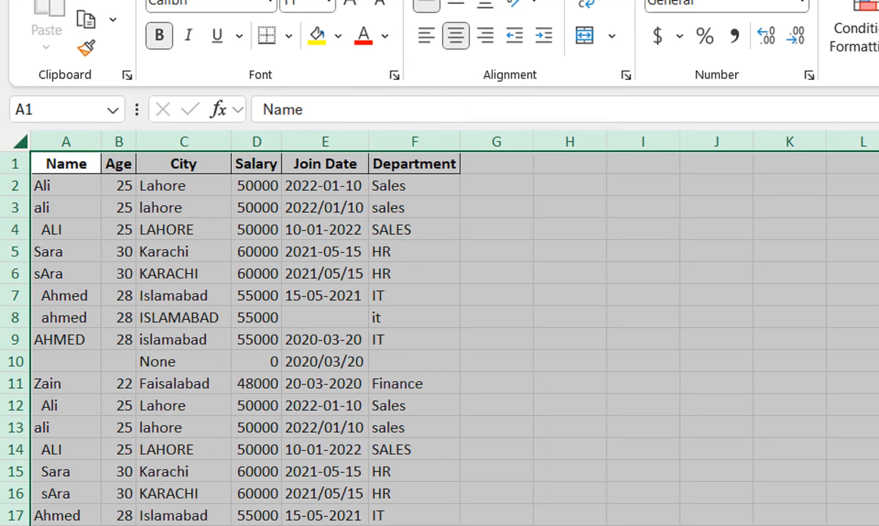
pyautogui.click(118, 185)
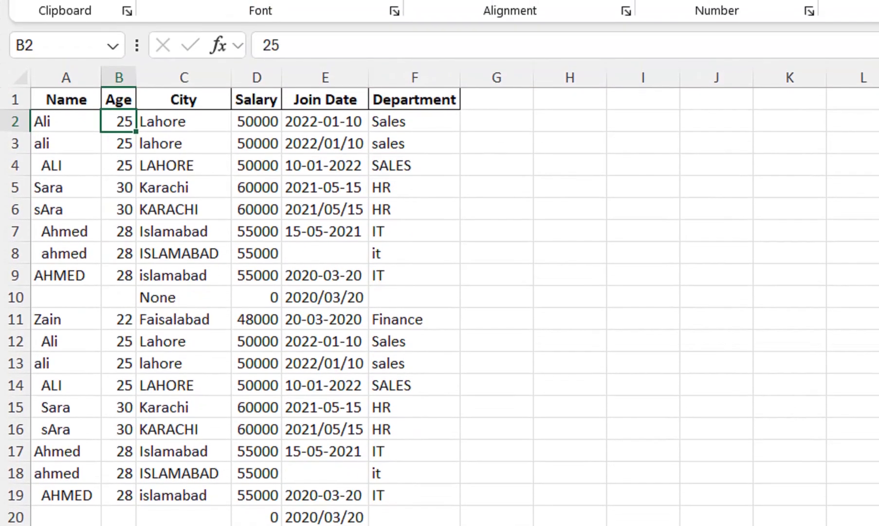
# - Use Go To Special to find the blank cells in the data range A2:F21 and delete the entire rows containing them
pyautogui.click(65, 98)
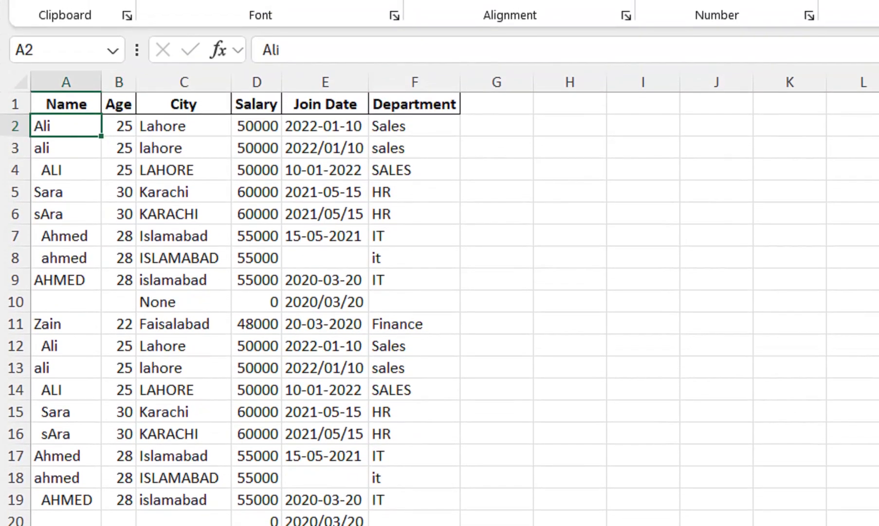
pyautogui.hotkey('ctrl', 'shift', 'Right')
pyautogui.hotkey('ctrl', 'shift', 'Down')
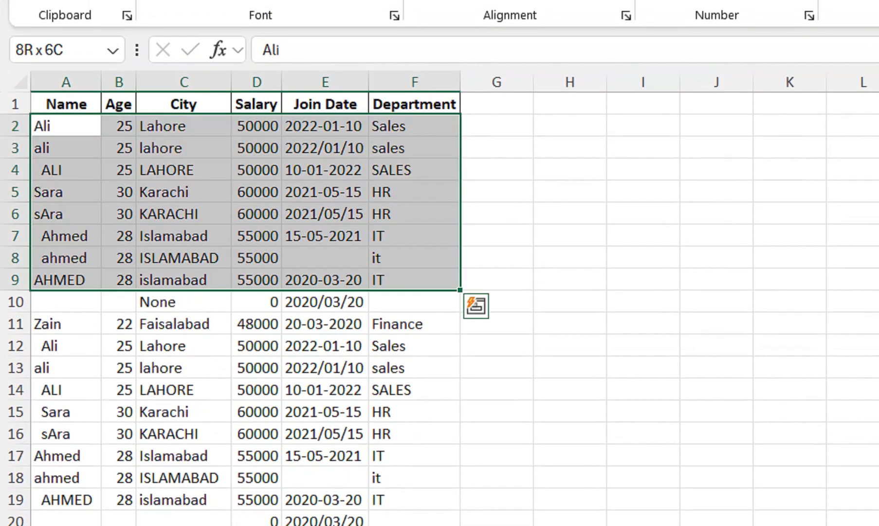
pyautogui.hotkey('ctrl', 'shift', 'Down')
pyautogui.hotkey('ctrl', 'shift', 'Down')
pyautogui.hotkey('ctrl', 'shift', 'Down')
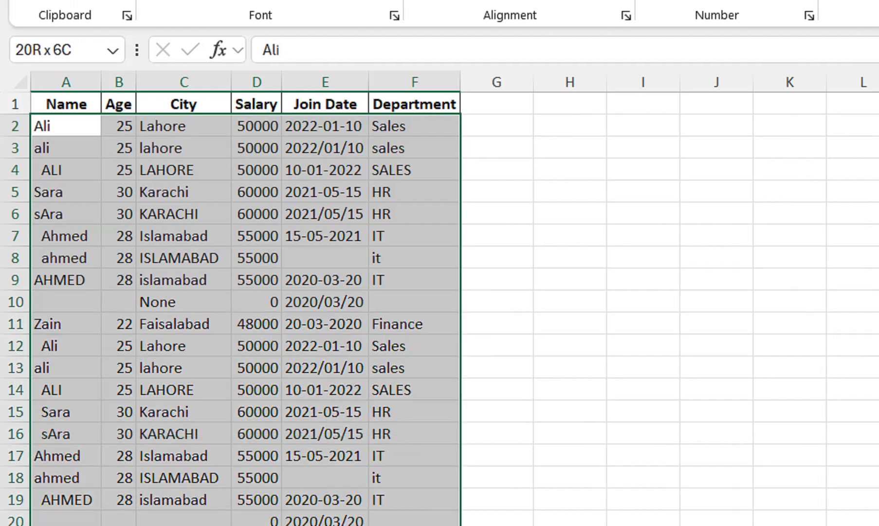
pyautogui.hotkey('ctrl', 'shift', 'Down')
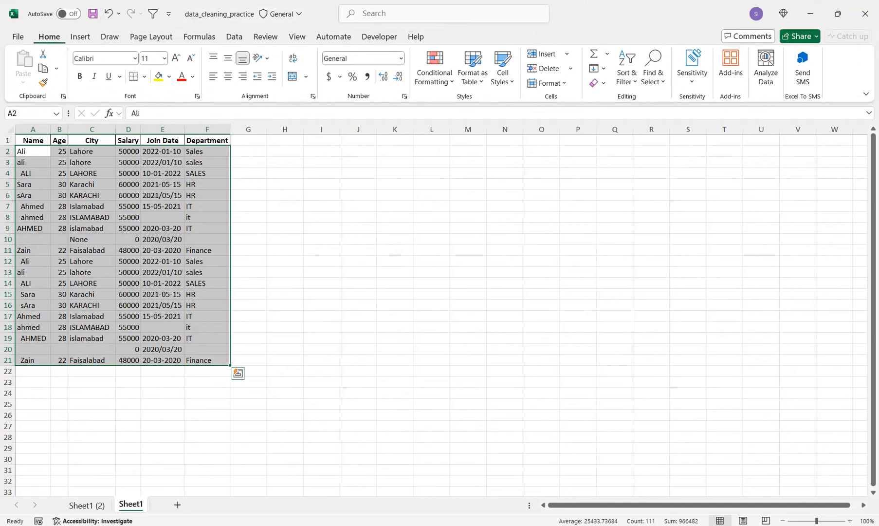
pyautogui.click(652, 73)
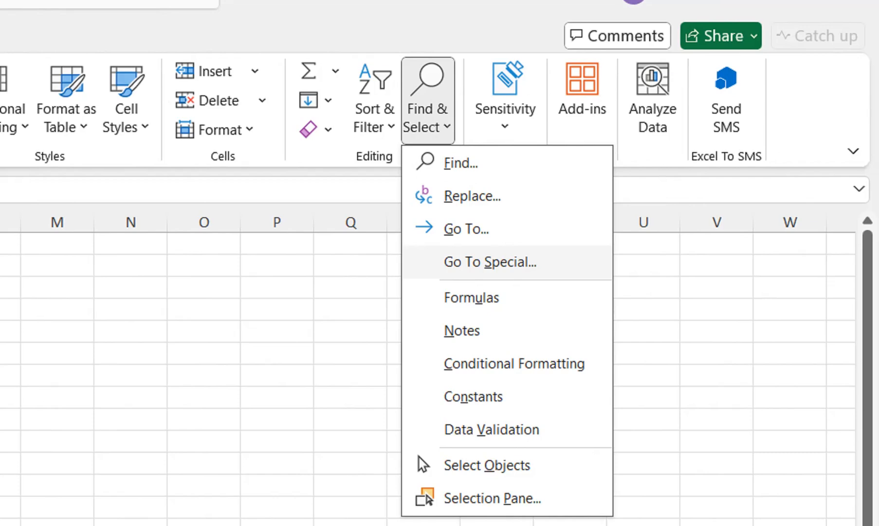
pyautogui.click(489, 262)
pyautogui.click(426, 233)
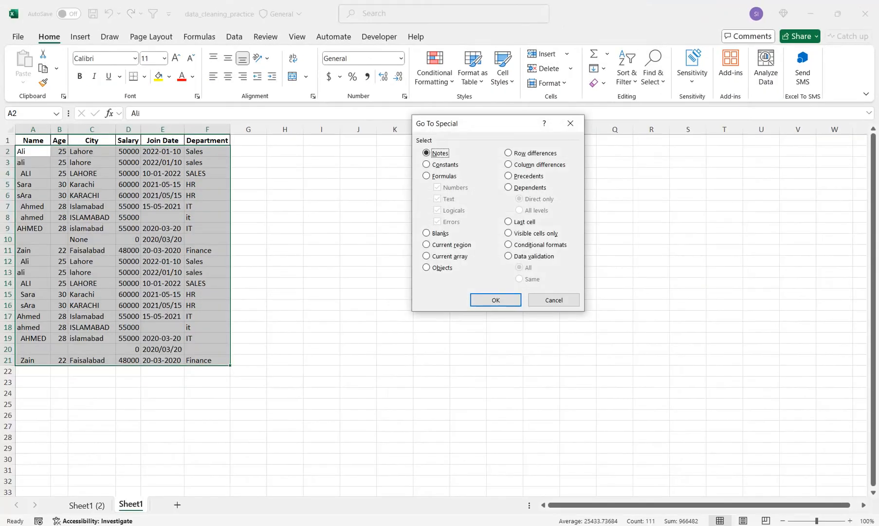
pyautogui.press('Return')
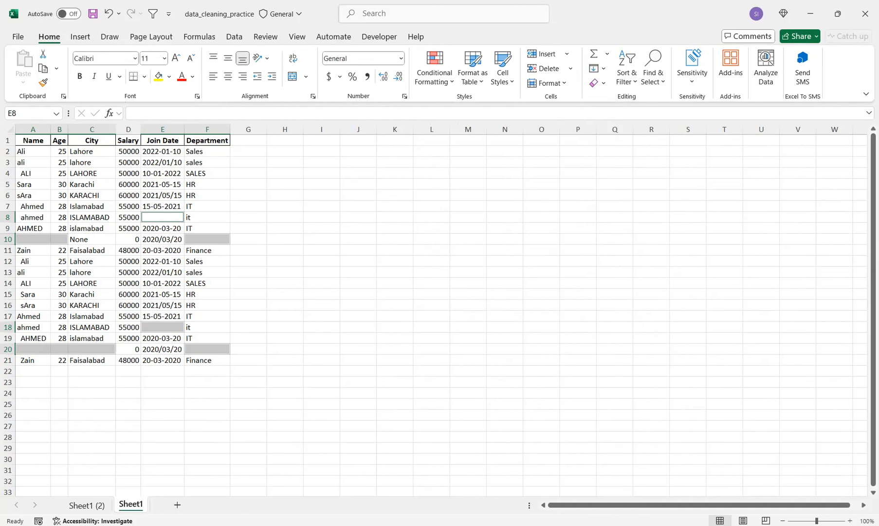
pyautogui.hotkey('ctrl', '-')
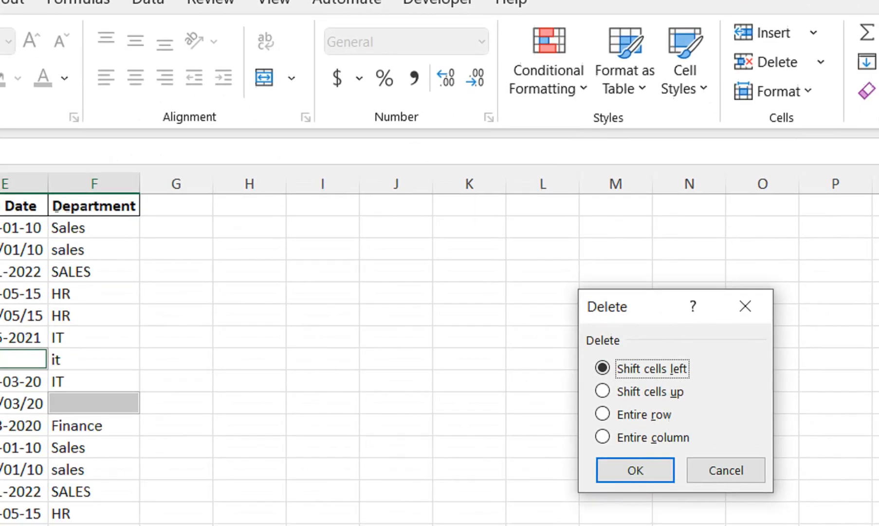
pyautogui.press('r')
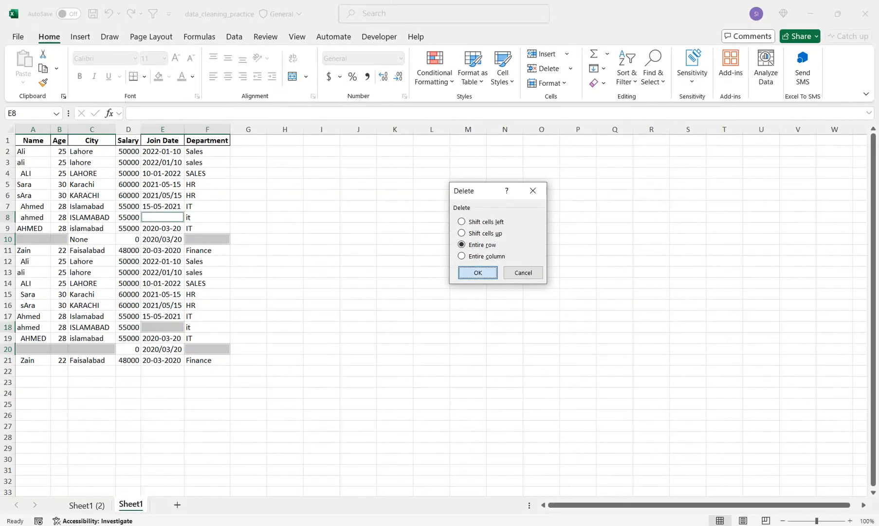
pyautogui.press('Return')
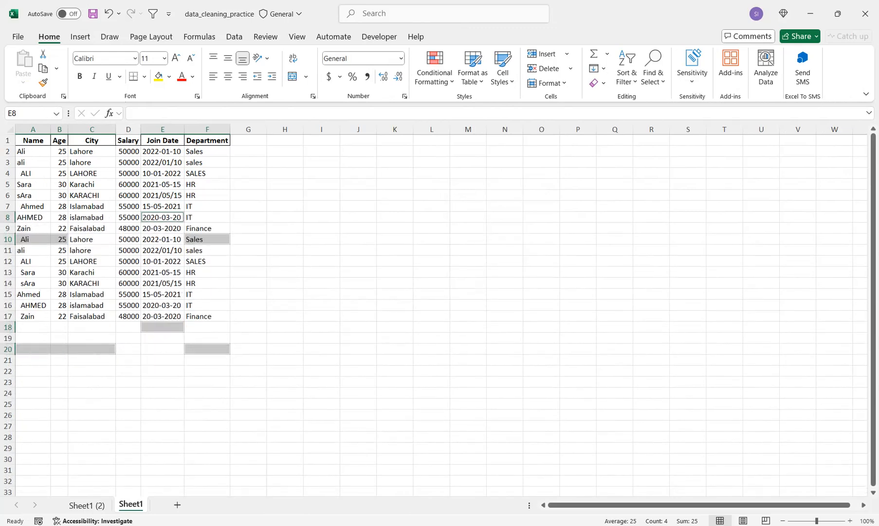
pyautogui.click(128, 272)
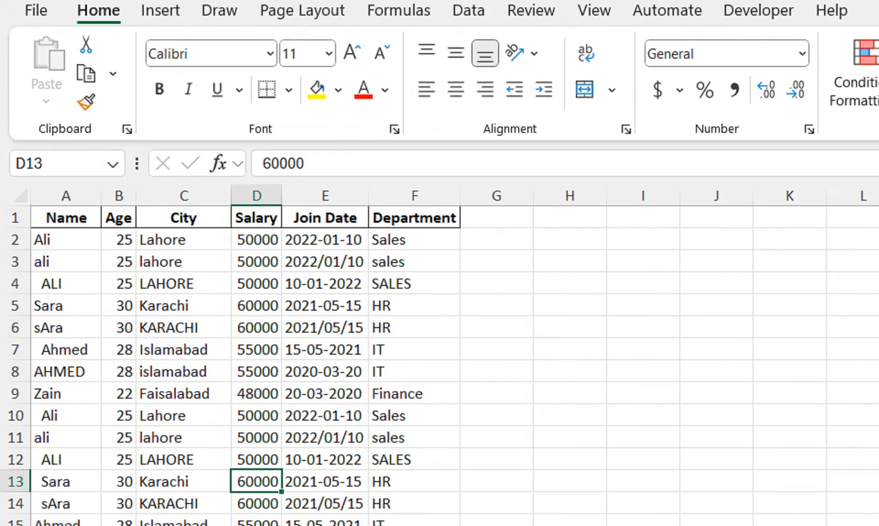
# - Test whether the join dates are real numbers with =ISNUMBER(E2) filled through G2:G17, and clear the test formulas
pyautogui.moveTo(324, 327); pyautogui.dragTo(325, 350)
pyautogui.click(325, 350)
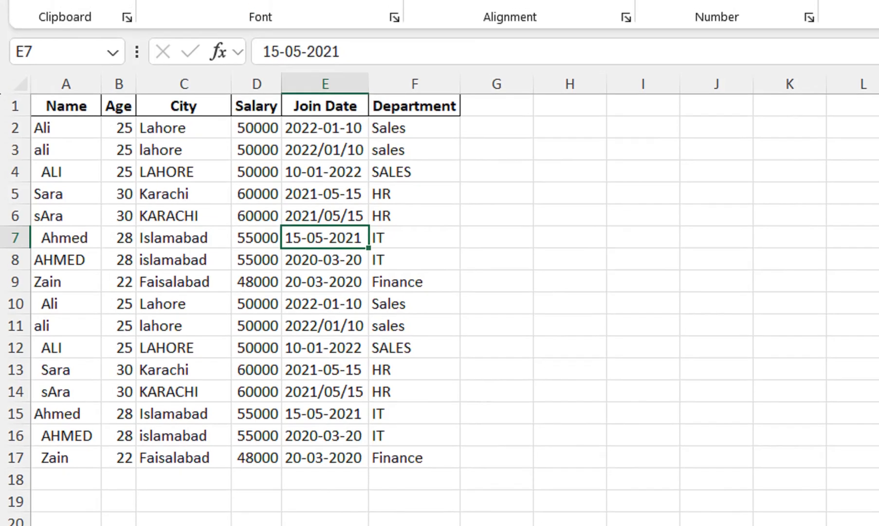
pyautogui.click(496, 68)
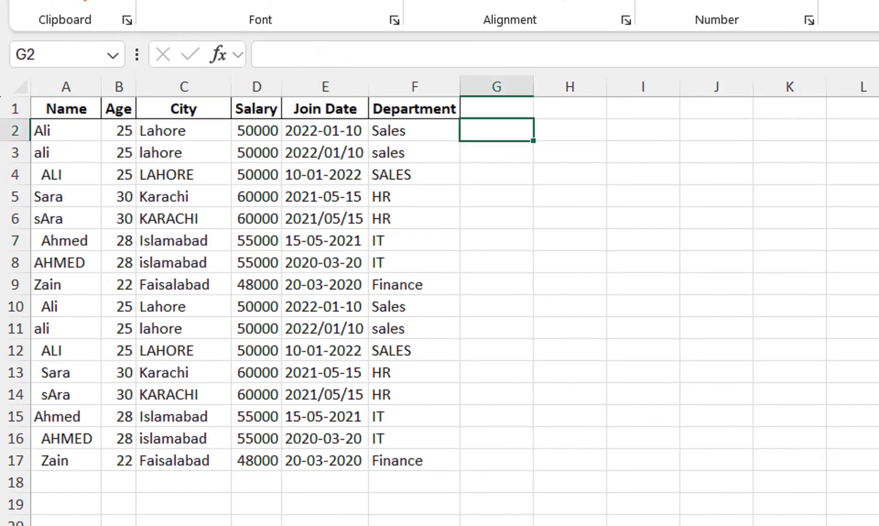
pyautogui.write('=isn')
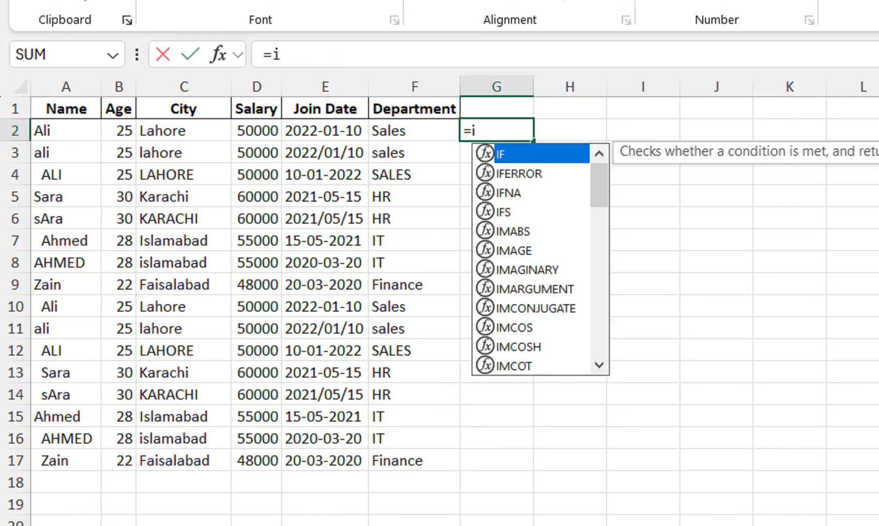
pyautogui.press('Down')
pyautogui.press('Down')
pyautogui.press('Tab')
pyautogui.press('Left')
pyautogui.press('Left')
pyautogui.write(')')
pyautogui.press('Return')
pyautogui.press('Up')
pyautogui.moveTo(533, 140); pyautogui.dragTo(533, 410)
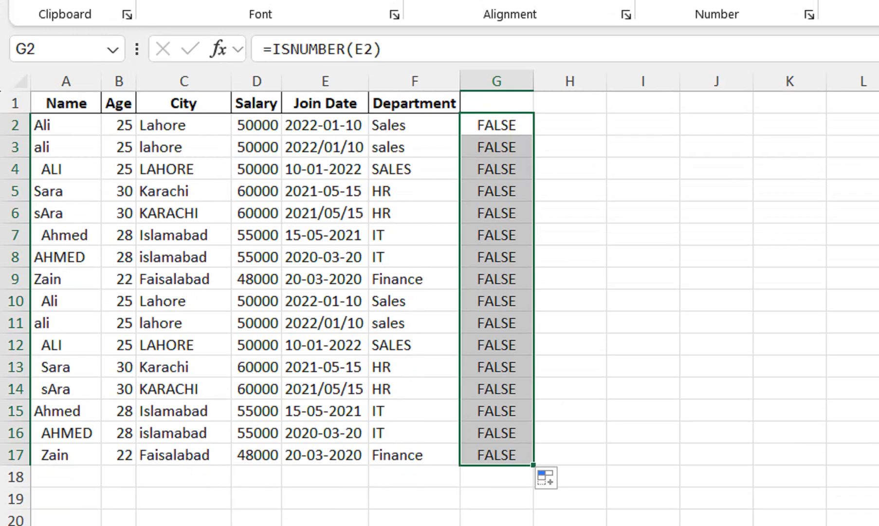
pyautogui.press('Delete')
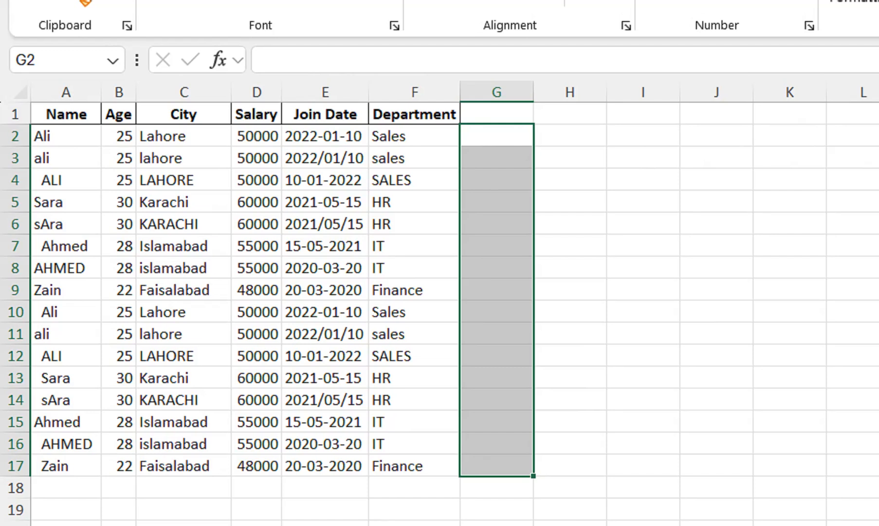
pyautogui.write('=if')
pyautogui.press('Tab')
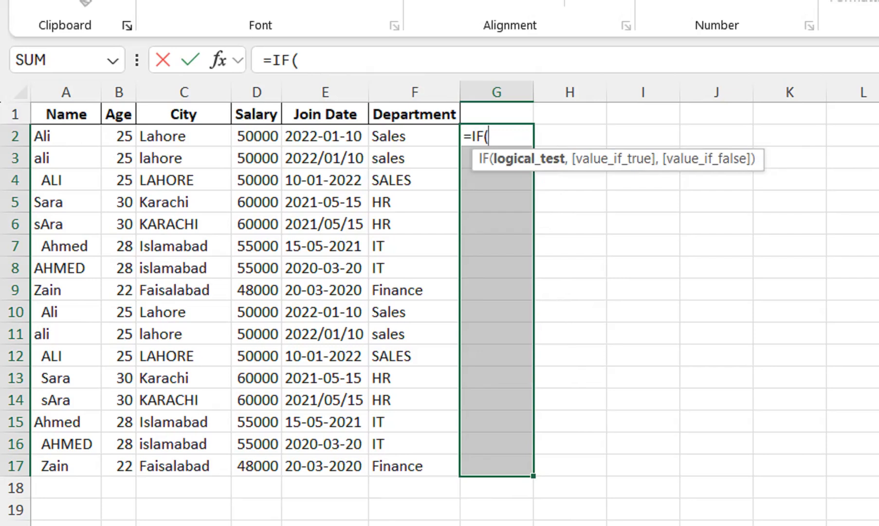
pyautogui.press('BackSpace')
pyautogui.press('BackSpace')
pyautogui.press('BackSpace')
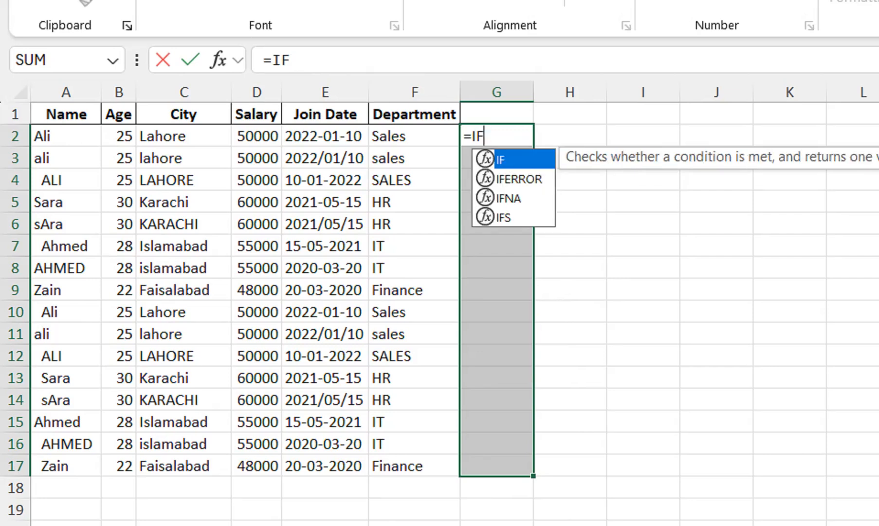
pyautogui.press('BackSpace')
pyautogui.click(496, 185)
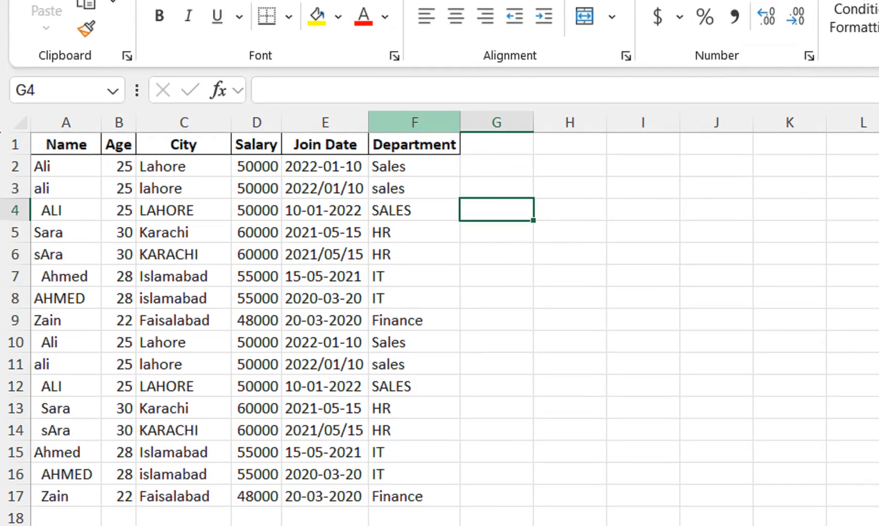
# - Insert a blank column before Department and copy the Join Date header into its cell F1
pyautogui.rightClick(398, 100)
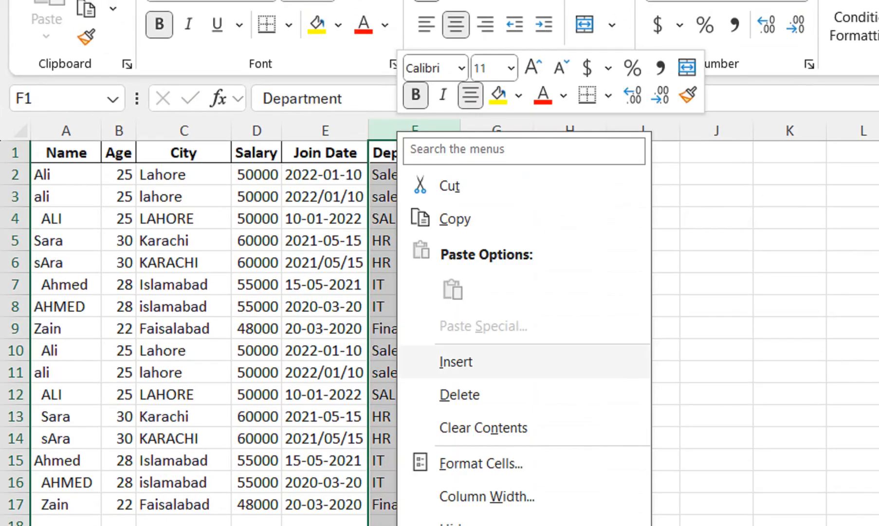
pyautogui.press('Escape')
pyautogui.hotkey('ctrl', 'shift', '+')
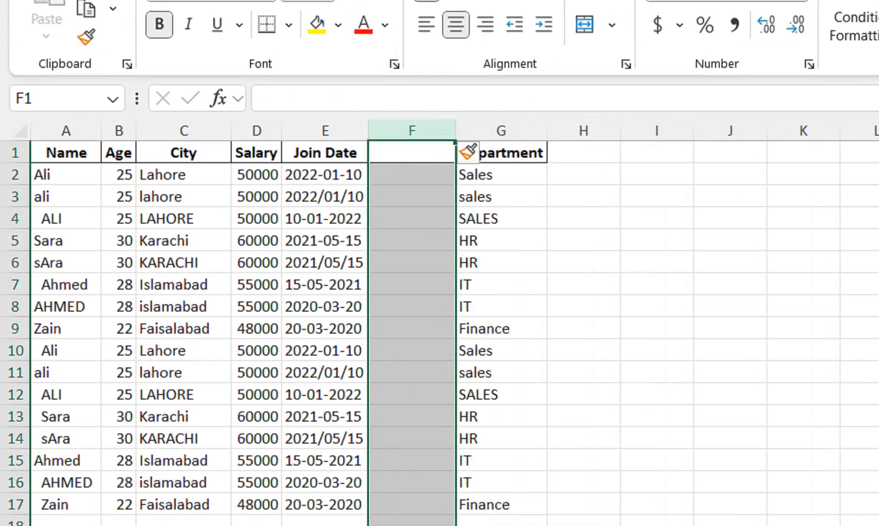
pyautogui.click(413, 152)
pyautogui.moveTo(325, 153); pyautogui.dragTo(412, 153)
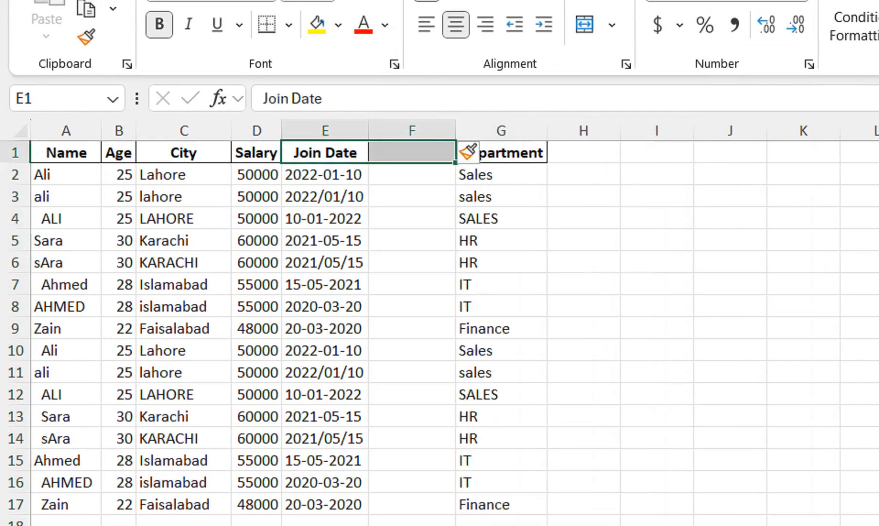
pyautogui.hotkey('ctrl', 'r')
# - Begin an IF formula in F2 that tests ISNUMBER(E2) and returns E2 when the test is true
pyautogui.click(412, 174)
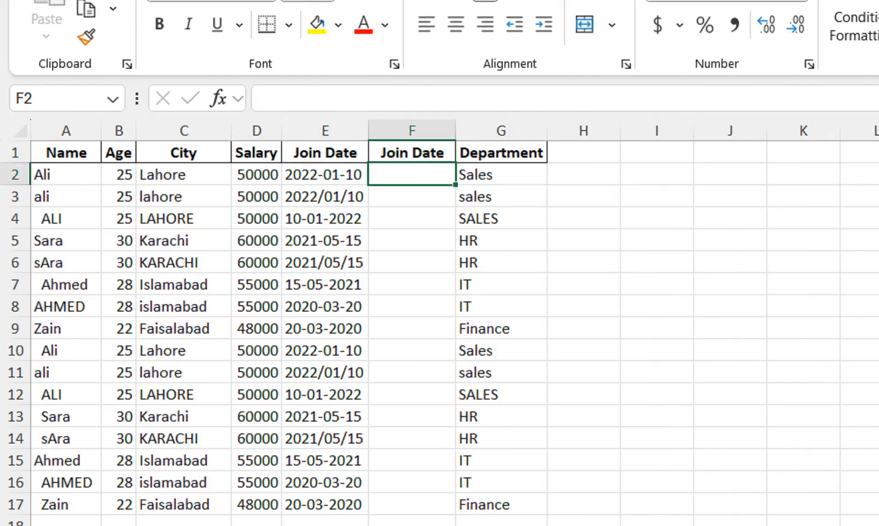
pyautogui.write('=if')
pyautogui.press('Tab')
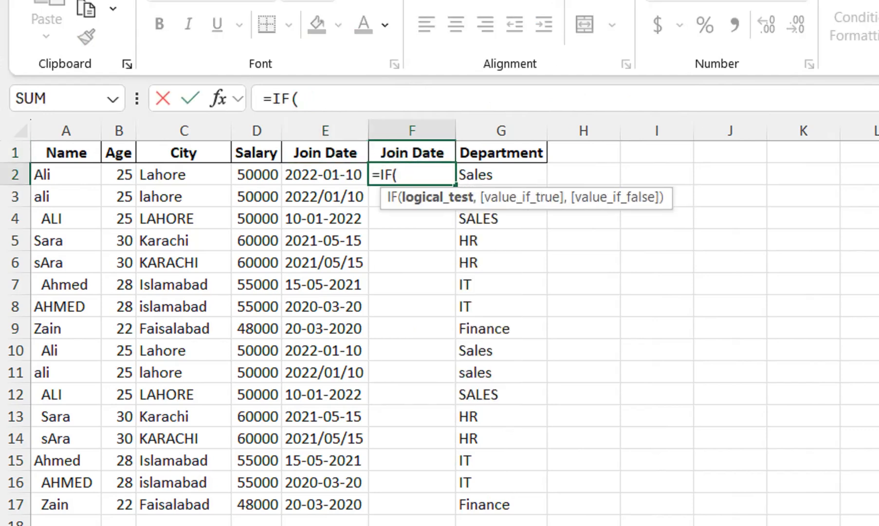
pyautogui.write('isn')
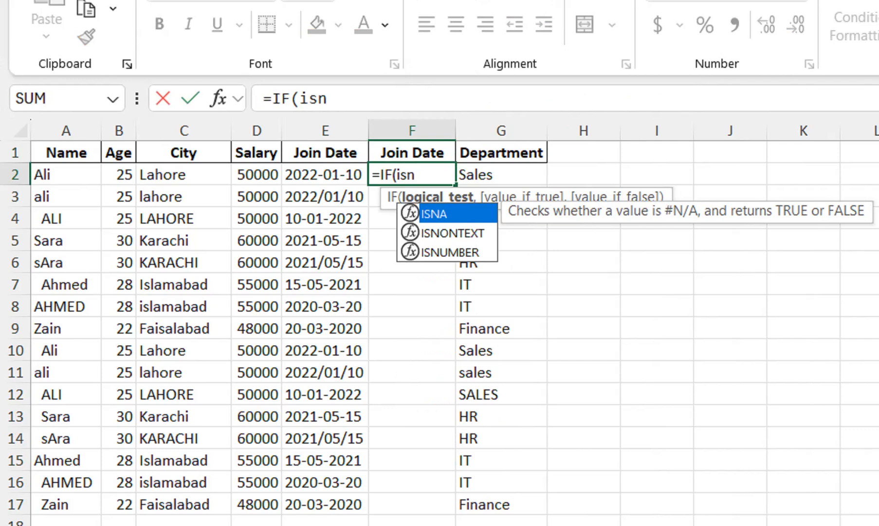
pyautogui.press('Down')
pyautogui.press('Down')
pyautogui.press('Tab')
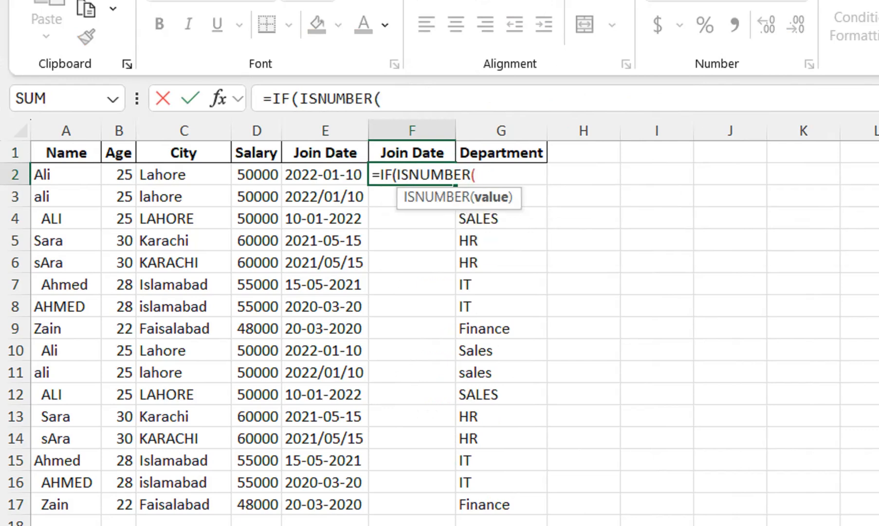
pyautogui.press('Left')
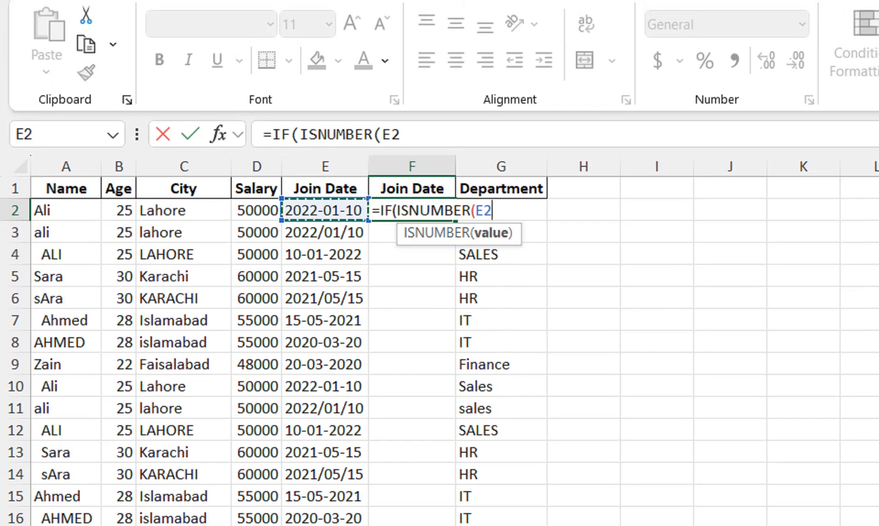
pyautogui.write(')')
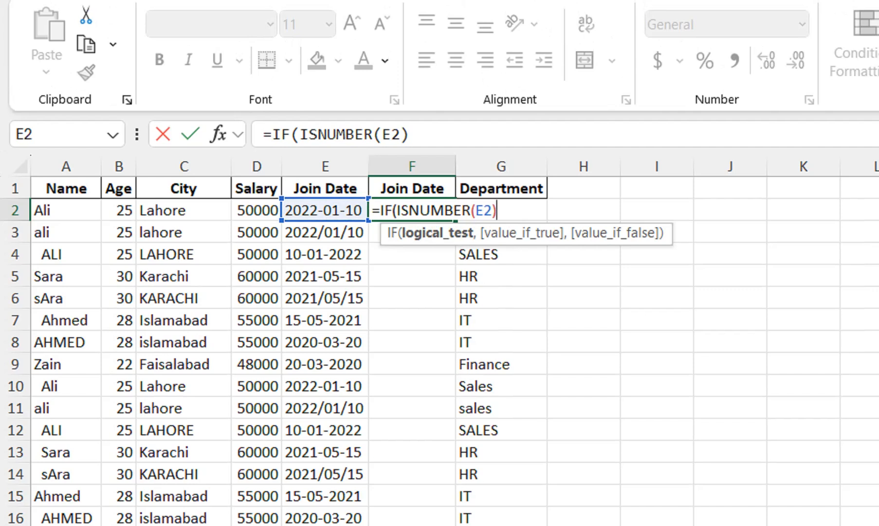
pyautogui.write(',')
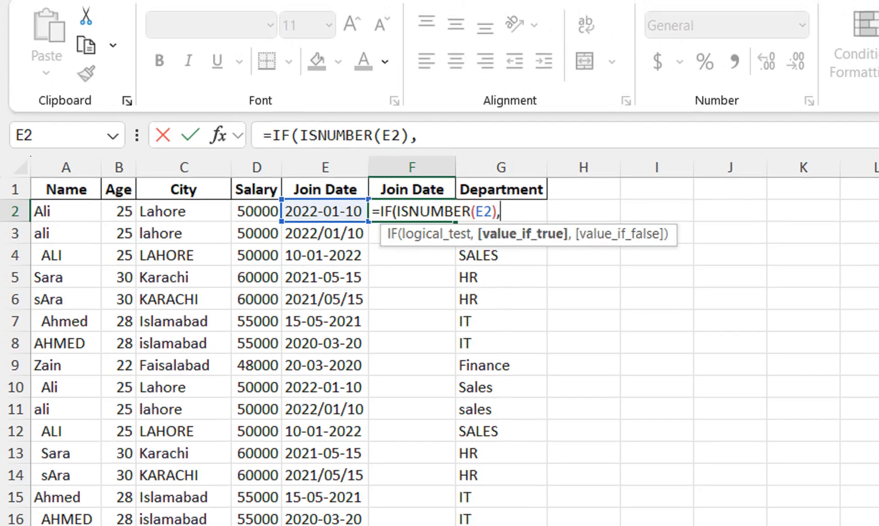
pyautogui.click(325, 211)
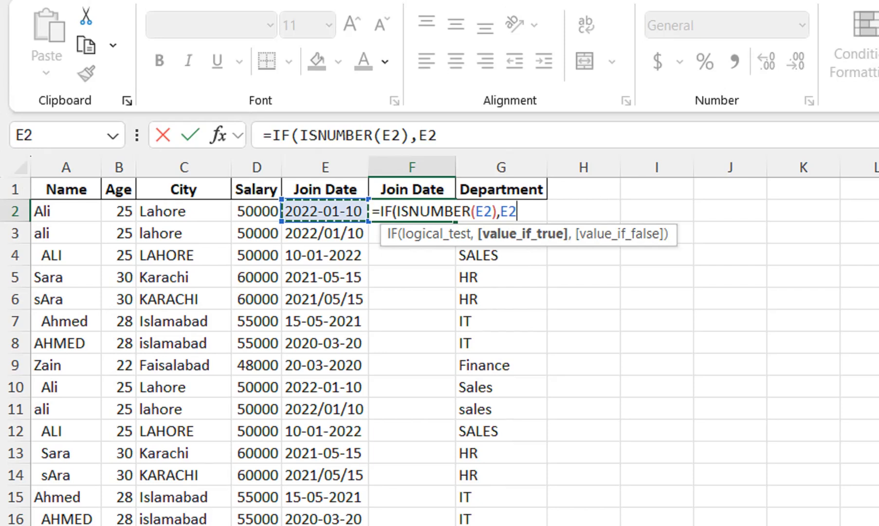
# - Continue the F2 formula with IFERROR(DATEVALUE( as the value when the ISNUMBER test is false
pyautogui.write(',i')
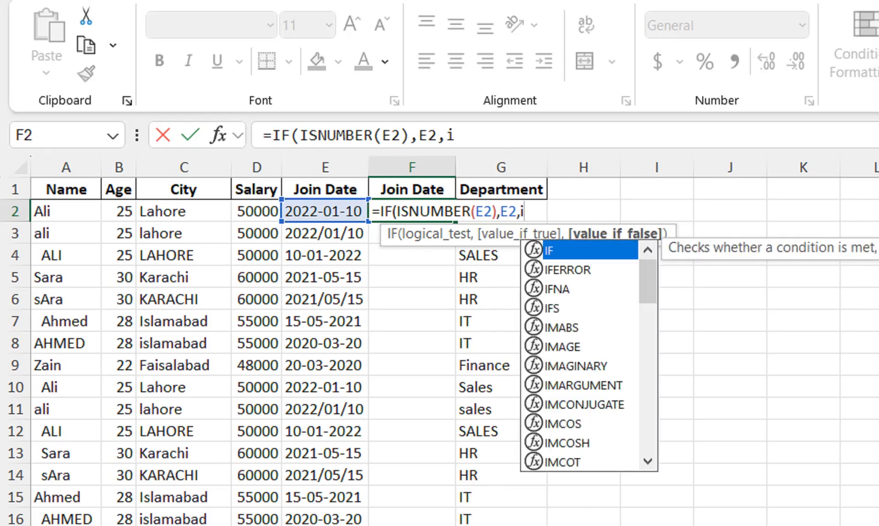
pyautogui.press('Tab')
pyautogui.press('BackSpace')
pyautogui.press('Down')
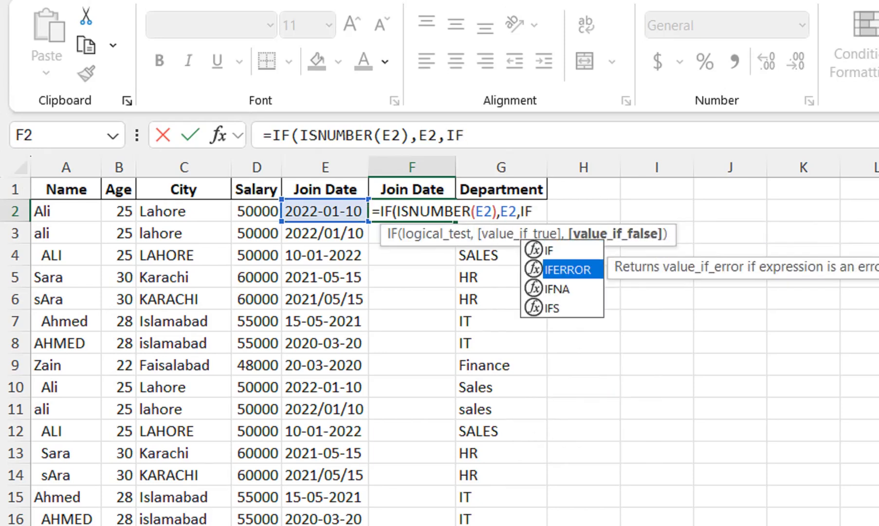
pyautogui.press('Tab')
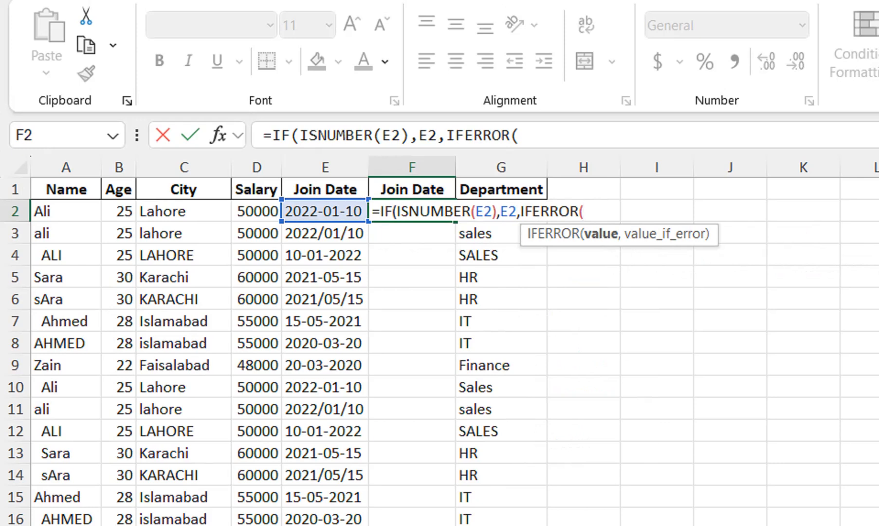
pyautogui.write('d')
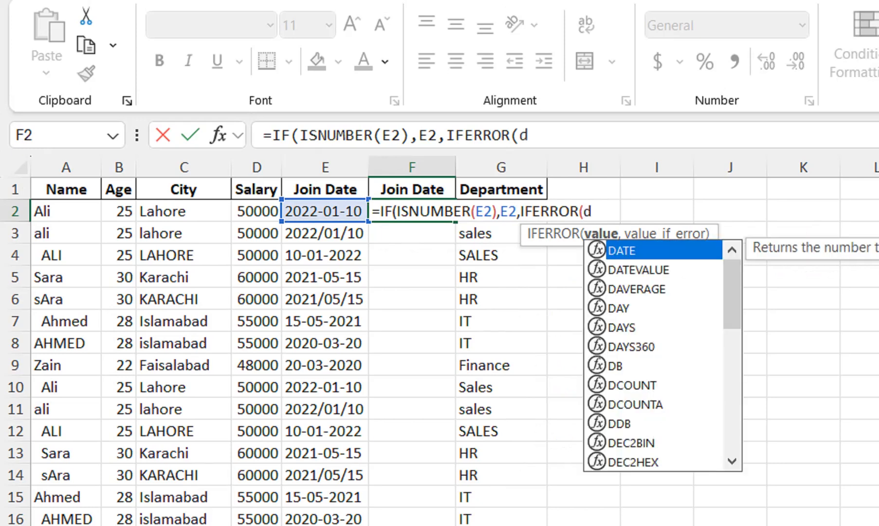
pyautogui.write('ate')
pyautogui.press('Down')
pyautogui.press('Tab')
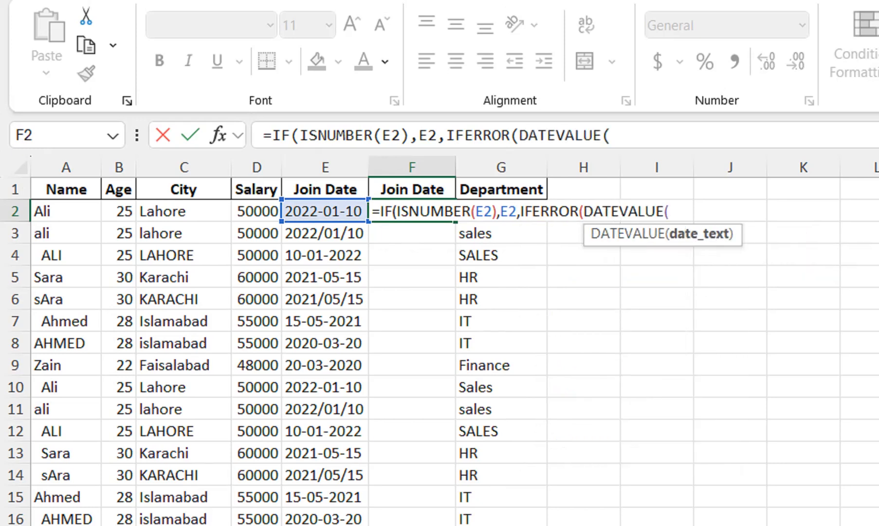
# - Nest TRIM(CLEAN(TEXT( inside DATEVALUE in the F2 formula
pyautogui.write('tir')
pyautogui.press('BackSpace')
pyautogui.press('BackSpace')
pyautogui.write('ri')
pyautogui.press('Tab')
pyautogui.write('cl')
pyautogui.press('Tab')
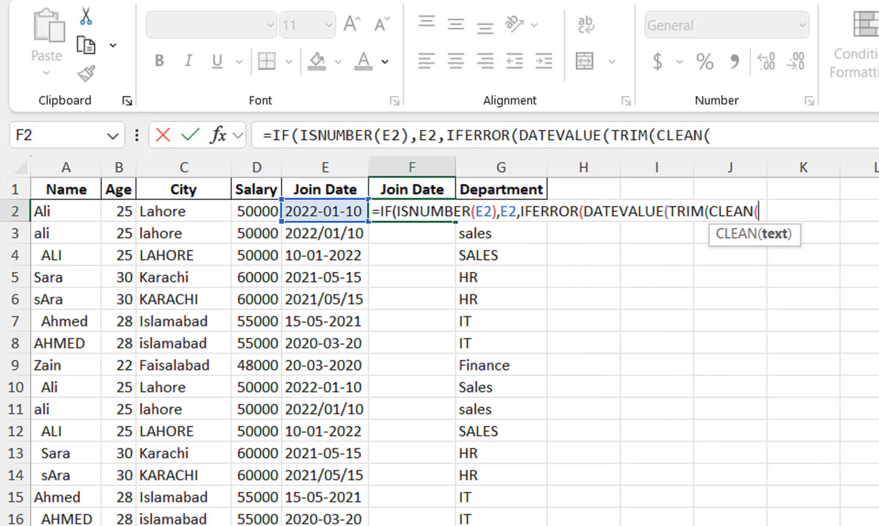
pyautogui.write('tex')
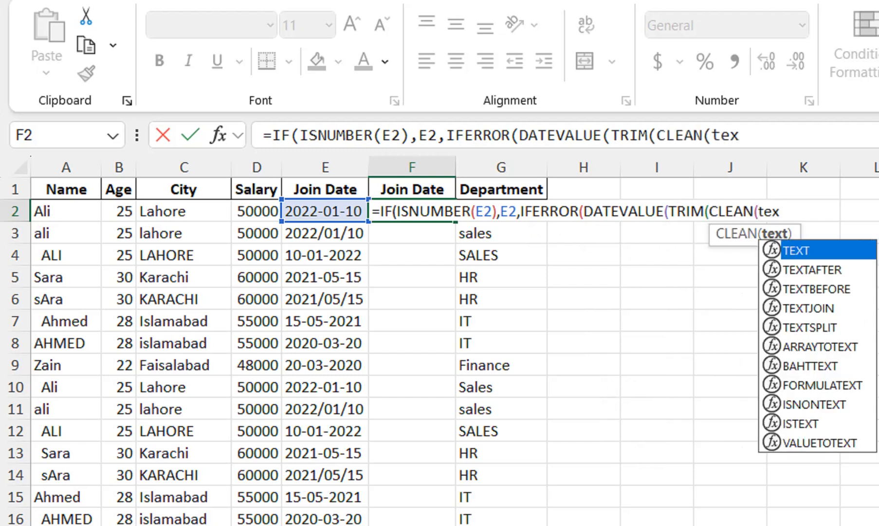
pyautogui.press('Tab')
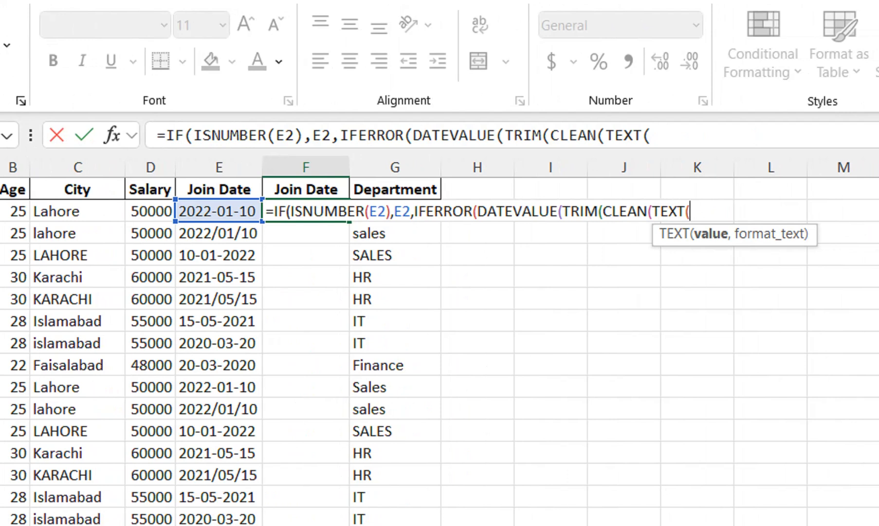
# - Give TEXT the arguments E2 and "yyyy-mm-dd", and close the TEXT, CLEAN, TRIM and DATEVALUE functions
pyautogui.press('Left')
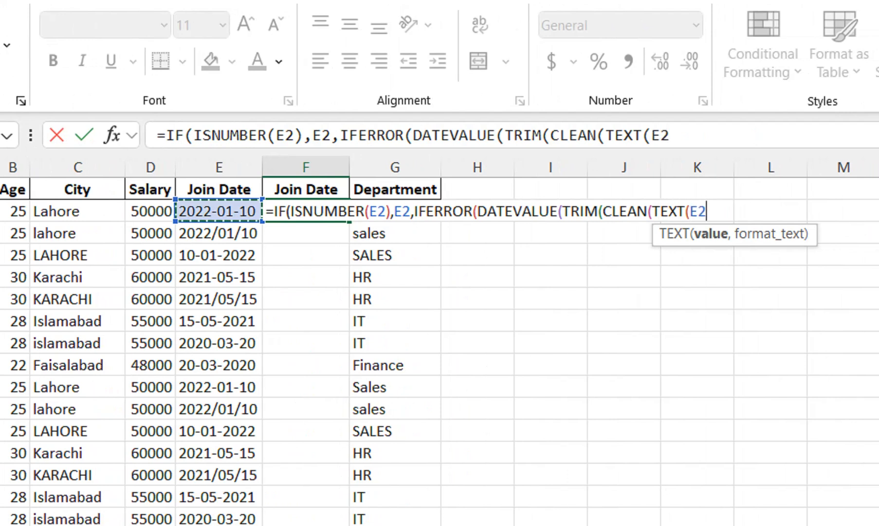
pyautogui.write(',"yyyy')
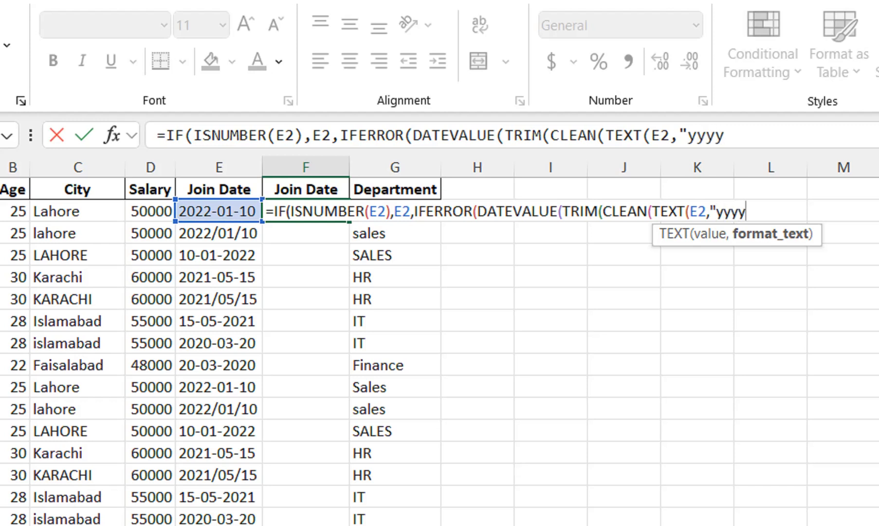
pyautogui.write('-mm-')
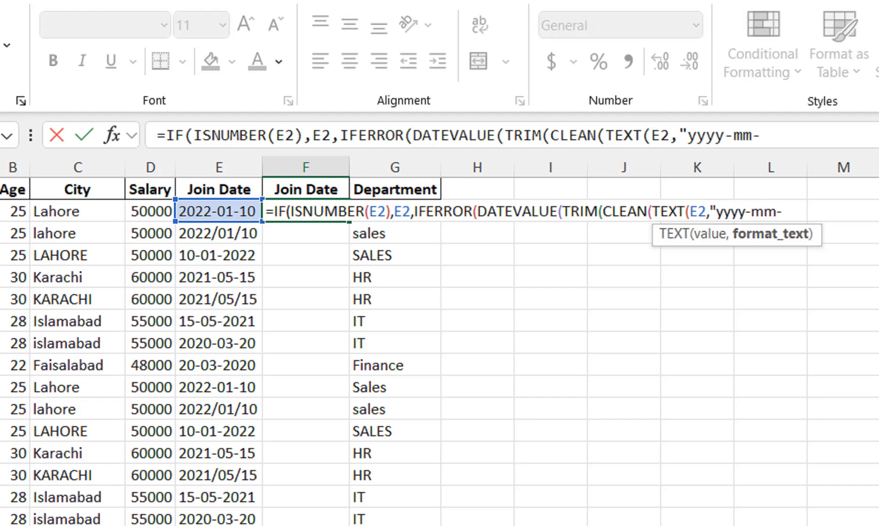
pyautogui.write('dd")')
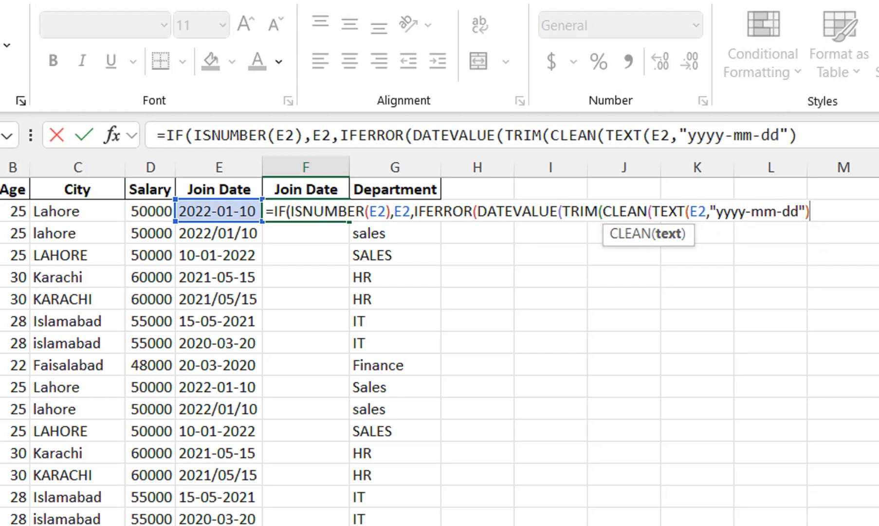
pyautogui.write(')')
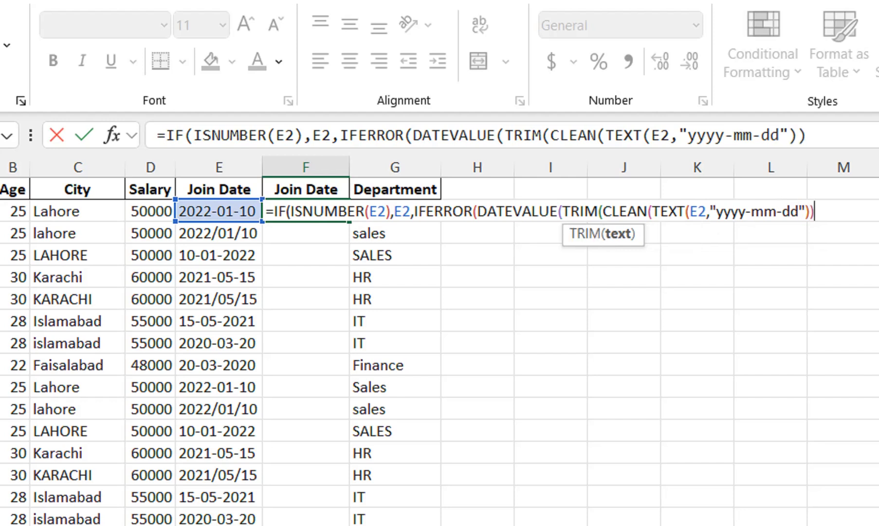
pyautogui.write(')')
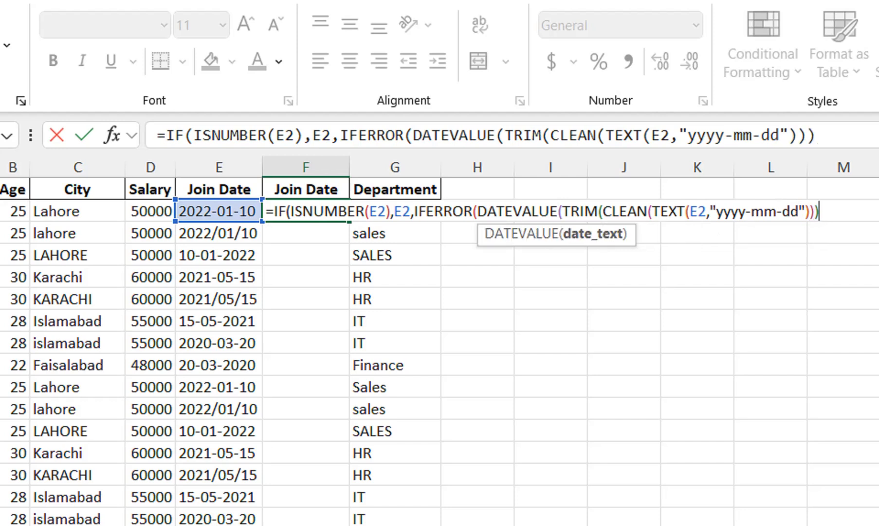
pyautogui.write(')')
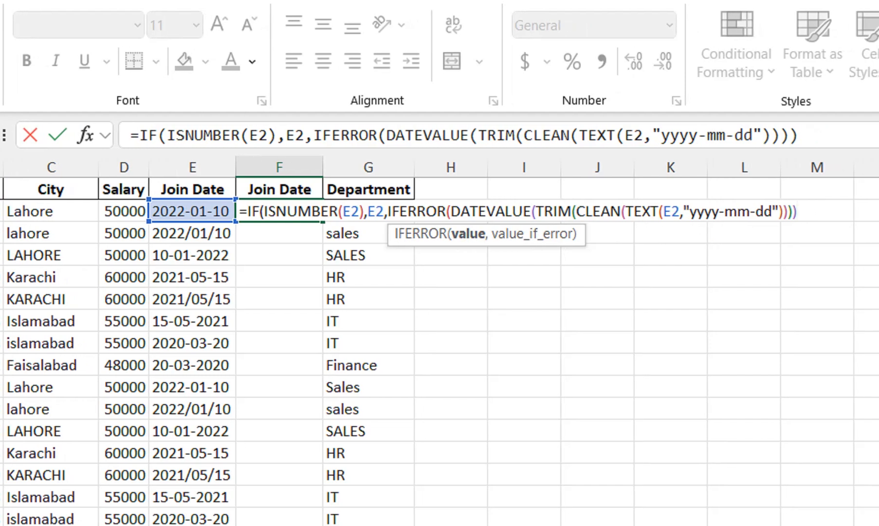
# - Return "Invalid Date" as the IFERROR fallback, close the IFERROR and IF functions, and enter the formula in F2
pyautogui.write(',"')
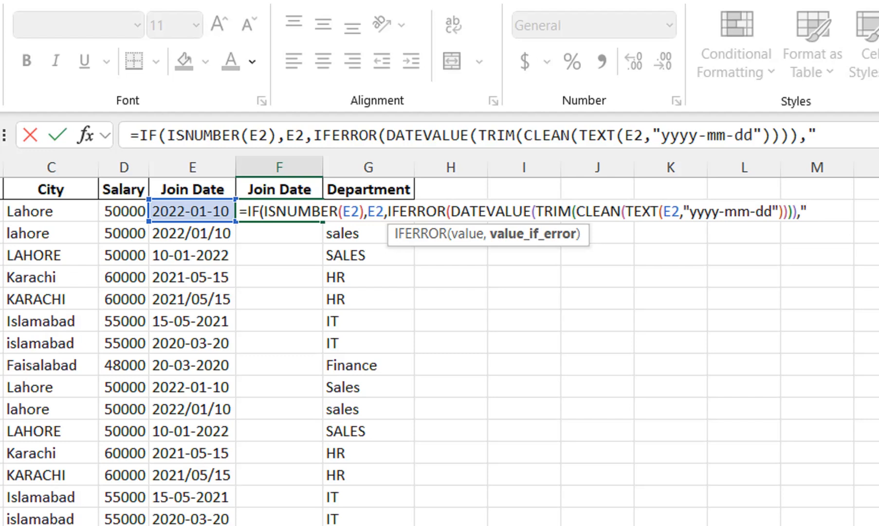
pyautogui.write('Invalid Dat')
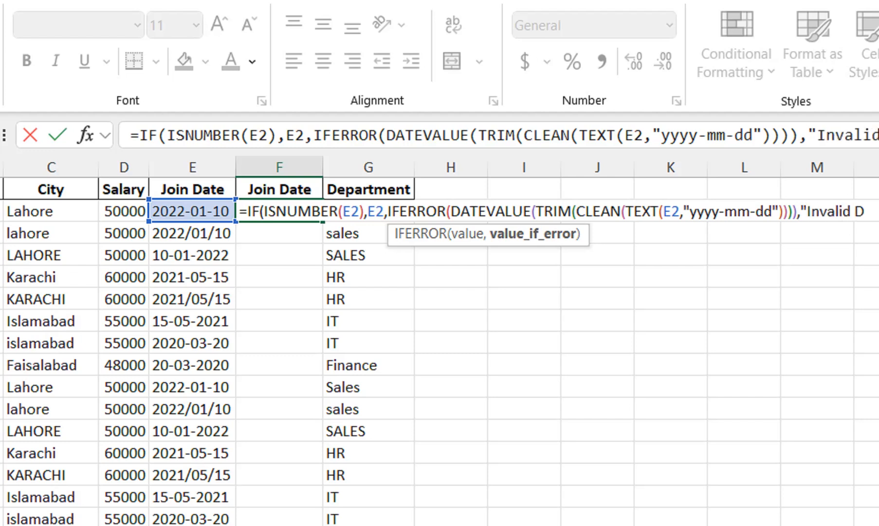
pyautogui.write('e"')
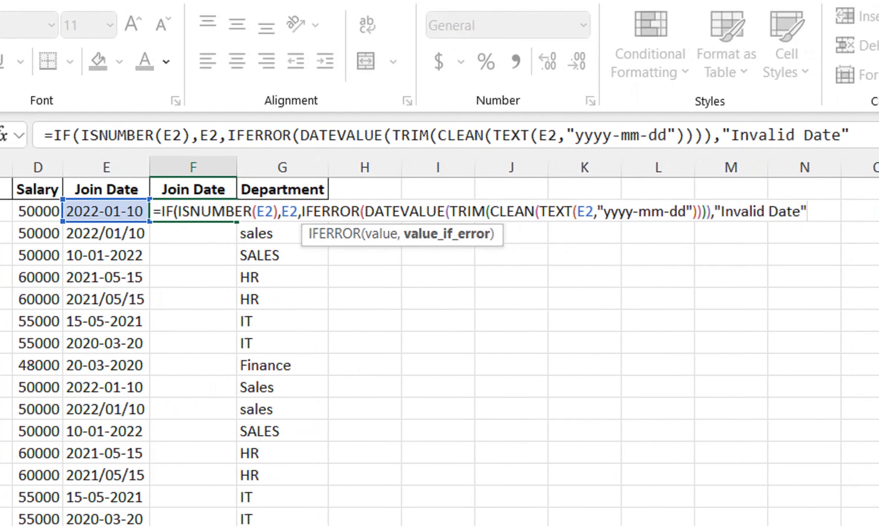
pyautogui.write(')')
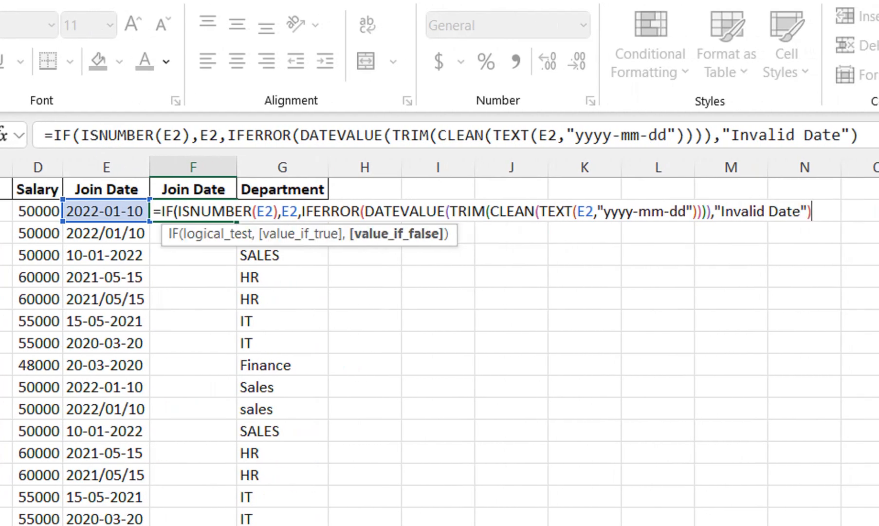
pyautogui.write(')')
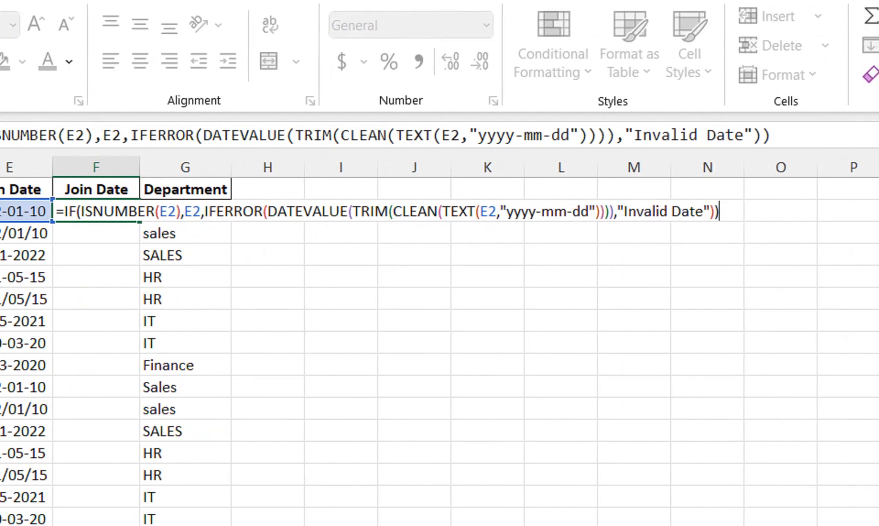
pyautogui.press('Return')
pyautogui.press('Up')
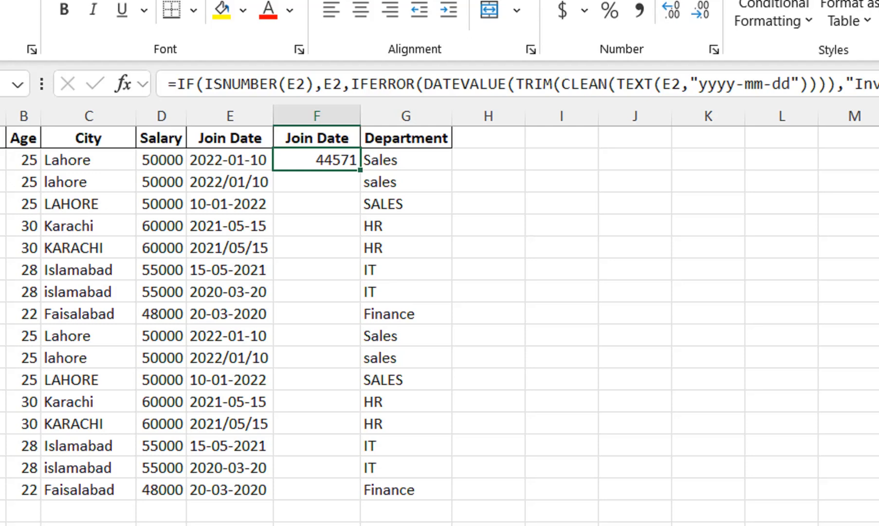
# - Fill the date conversion formula from F2 down through F17
pyautogui.hotkey('shift', 'Down')
pyautogui.hotkey('shift', 'Down')
pyautogui.hotkey('shift', 'Down')
pyautogui.hotkey('shift', 'Down')
pyautogui.hotkey('shift', 'Down')
pyautogui.hotkey('shift', 'Down')
pyautogui.hotkey('shift', 'Down')
pyautogui.hotkey('shift', 'Down')
pyautogui.hotkey('shift', 'Down')
pyautogui.hotkey('shift', 'Down')
pyautogui.hotkey('shift', 'Down')
pyautogui.hotkey('shift', 'Down')
pyautogui.hotkey('shift', 'Down')
pyautogui.hotkey('shift', 'Down')
pyautogui.hotkey('shift', 'Down')
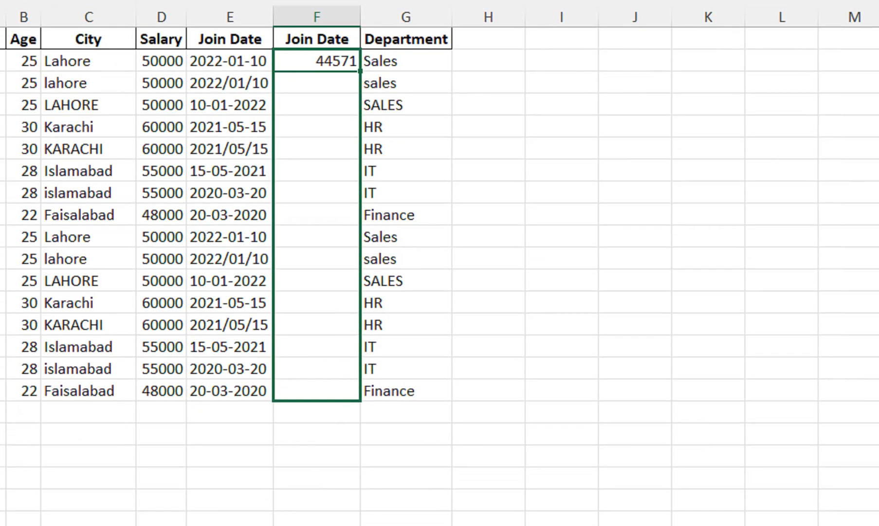
pyautogui.hotkey('ctrl', 'd')
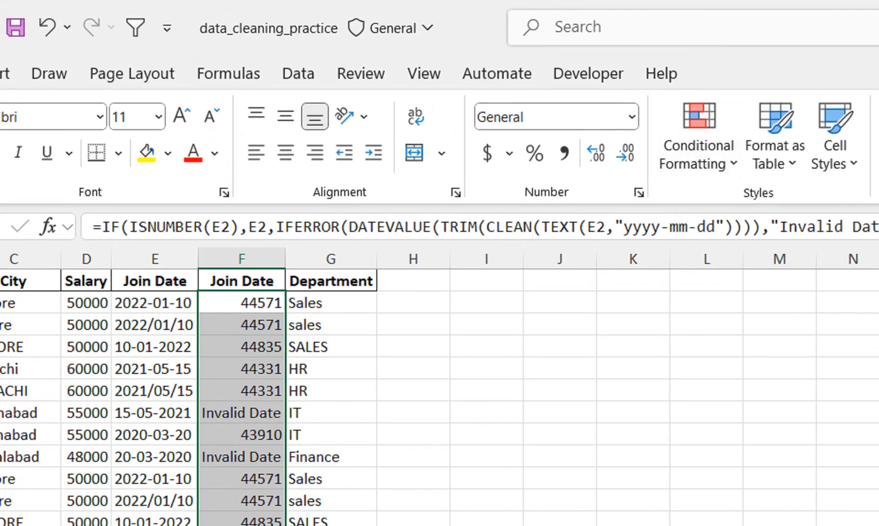
# - Try the Long Date format on F2:F17 with the column width auto-fitted, and undo the width change
pyautogui.click(632, 116)
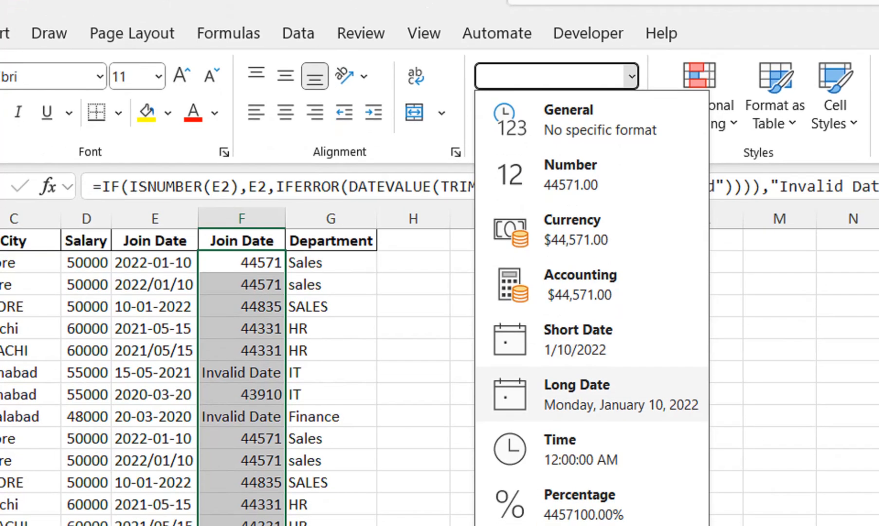
pyautogui.press('Return')
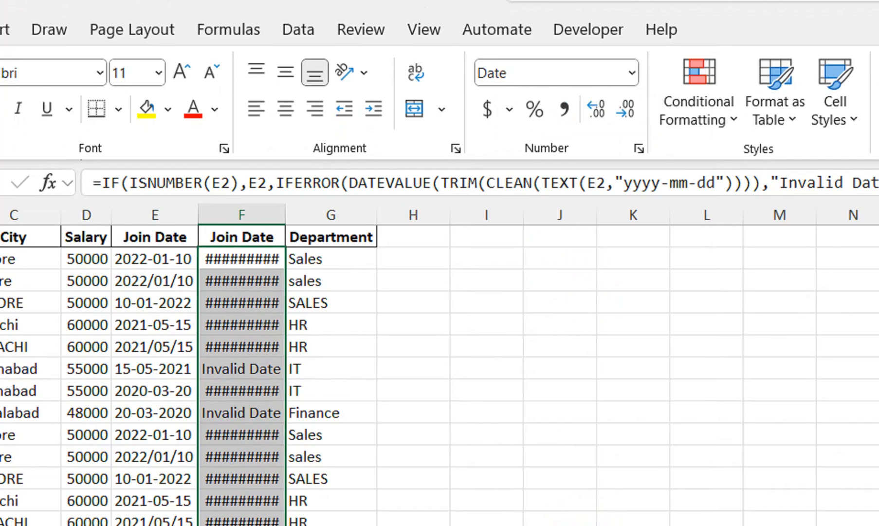
pyautogui.hotkey('alt', 'h')
pyautogui.press('o')
pyautogui.press('i')
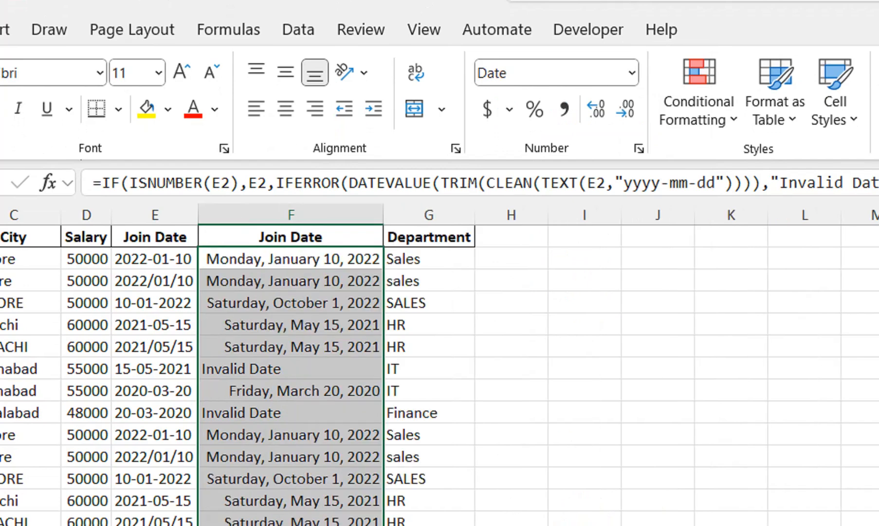
pyautogui.hotkey('ctrl', 'z')
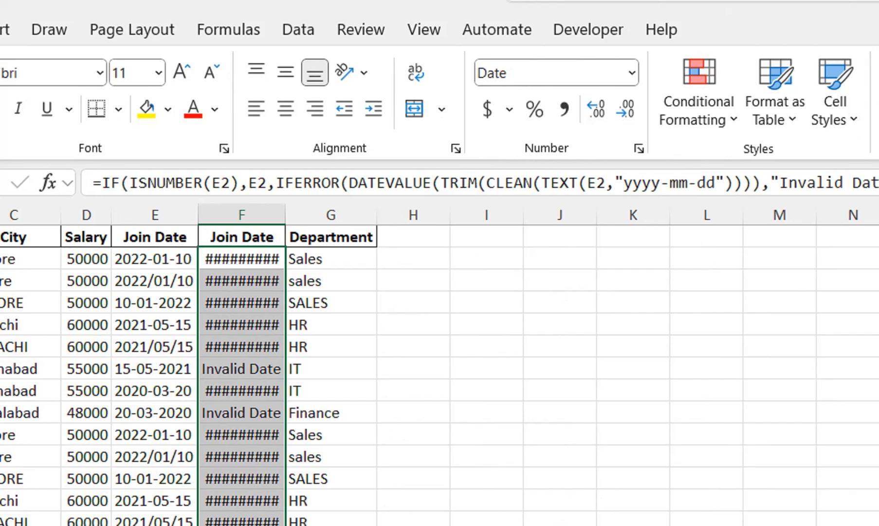
# - Format the converted join dates in F2:F17 in day-month-year style, such as 10-Jan-22
pyautogui.hotkey('ctrl', 'shift', '3')
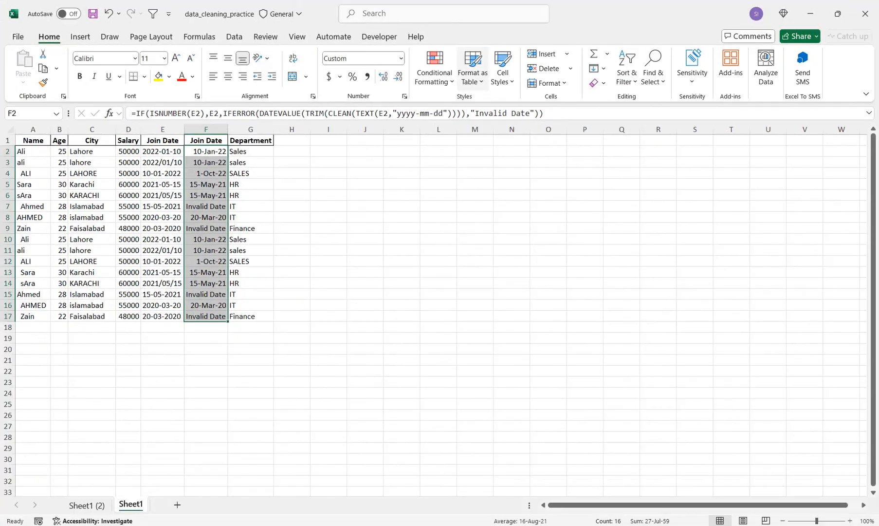
# - Set up an Equal To conditional formatting rule on F2:F17 that matches the text "Invalid Date"
pyautogui.click(698, 24)
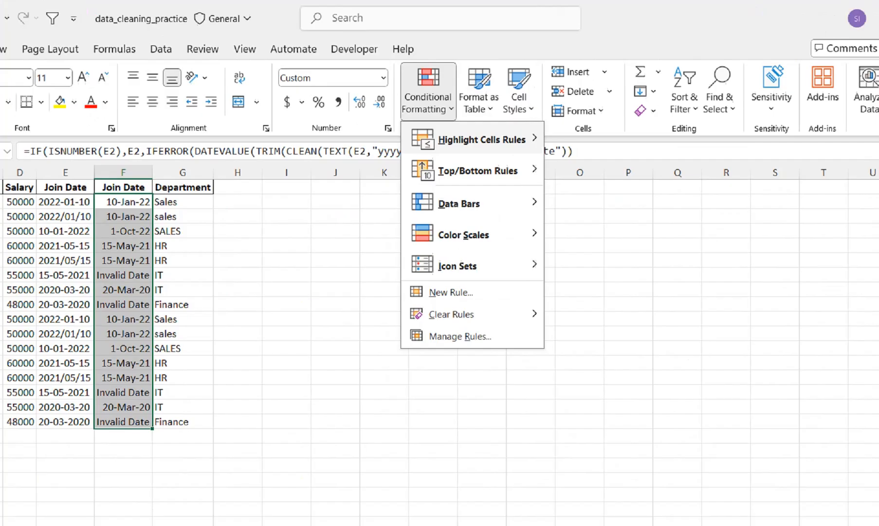
pyautogui.moveTo(482, 139)
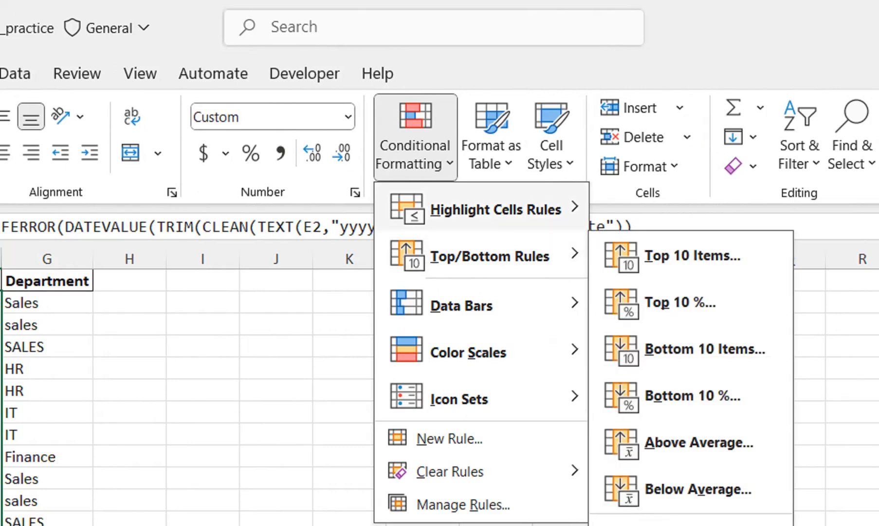
pyautogui.moveTo(489, 256)
pyautogui.moveTo(494, 209)
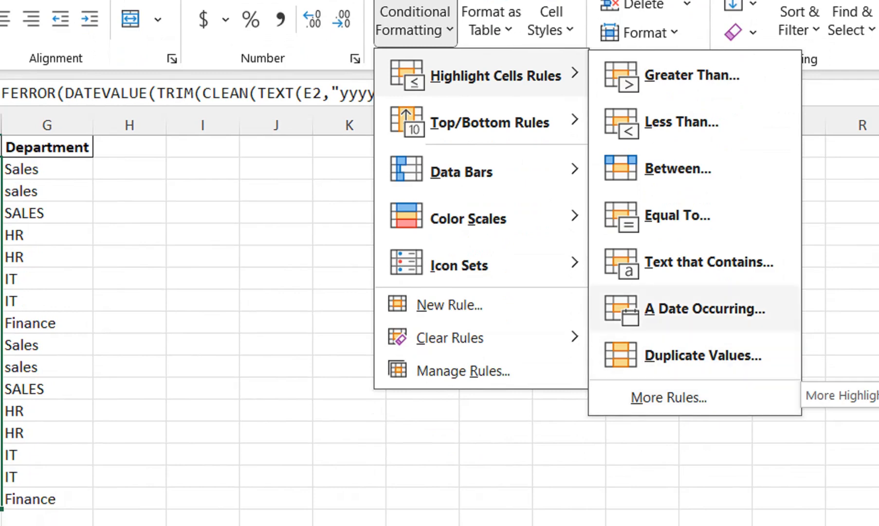
pyautogui.click(677, 215)
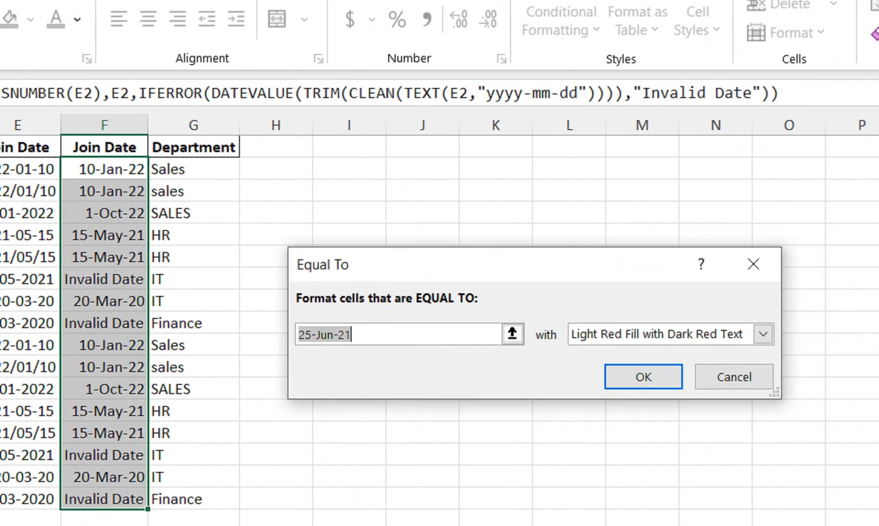
pyautogui.write('Invalid')
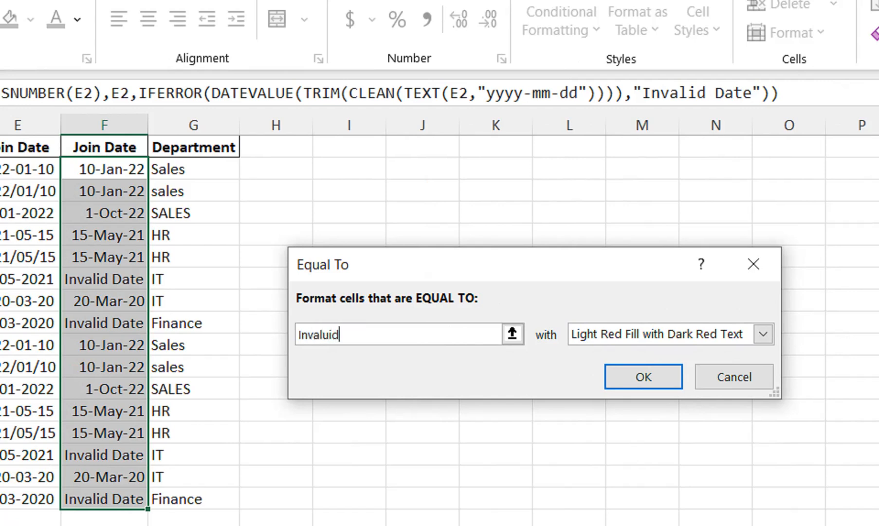
pyautogui.press('BackSpace')
pyautogui.press('BackSpace')
pyautogui.write('u')
pyautogui.press('BackSpace')
pyautogui.write('id F')
pyautogui.press('BackSpace')
pyautogui.write('Date')
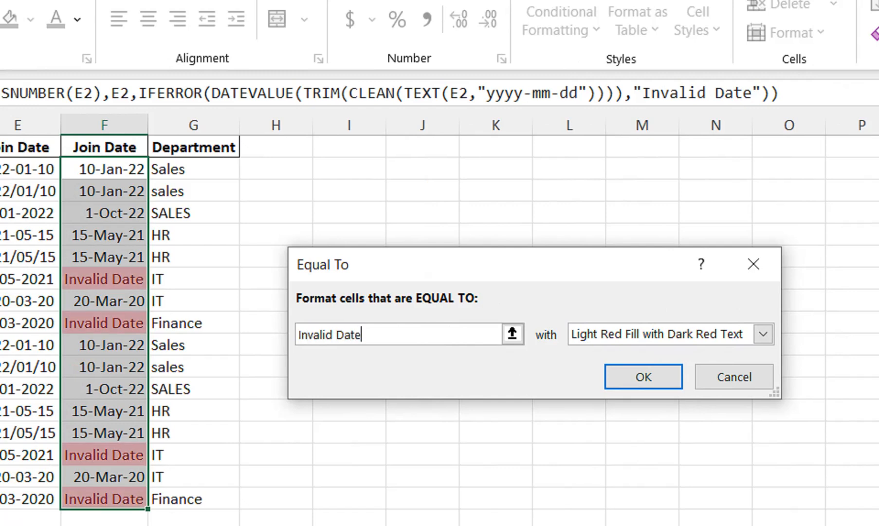
# - Give the "Invalid Date" rule Green Fill with Dark Green Text and apply it
pyautogui.click(763, 334)
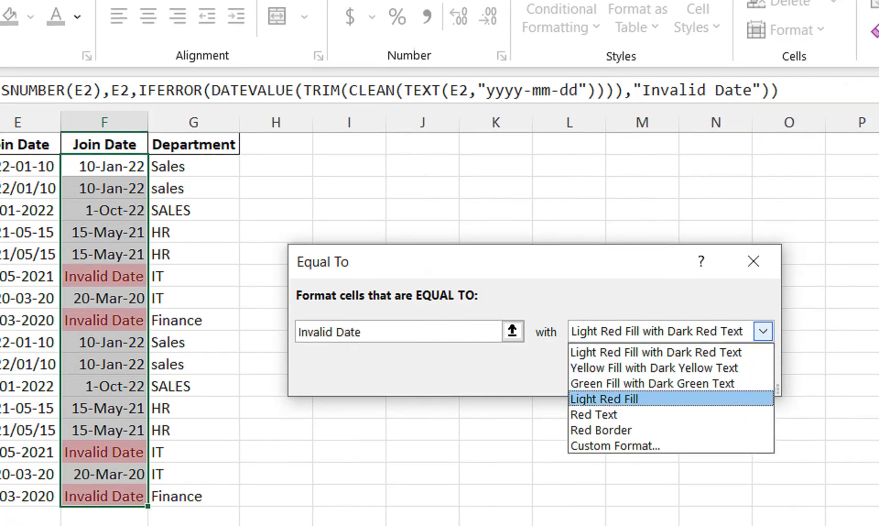
pyautogui.press('Up')
pyautogui.press('Up')
pyautogui.press('Up')
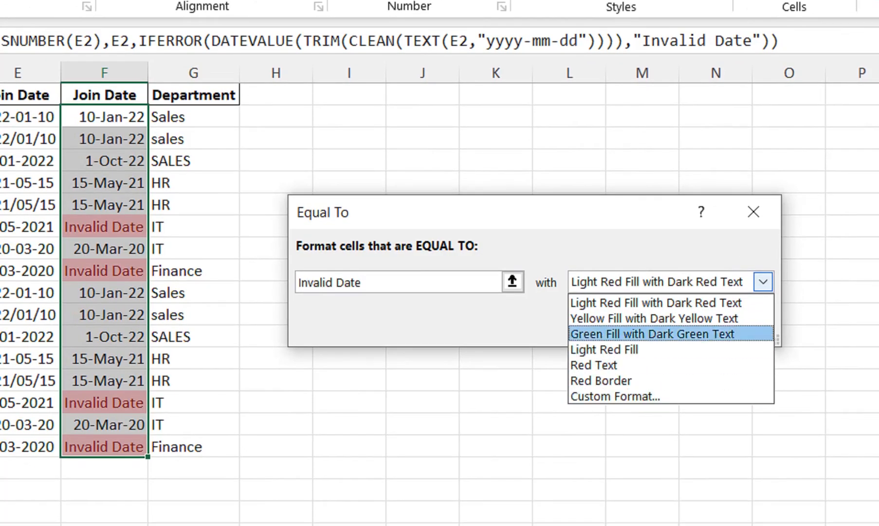
pyautogui.press('Return')
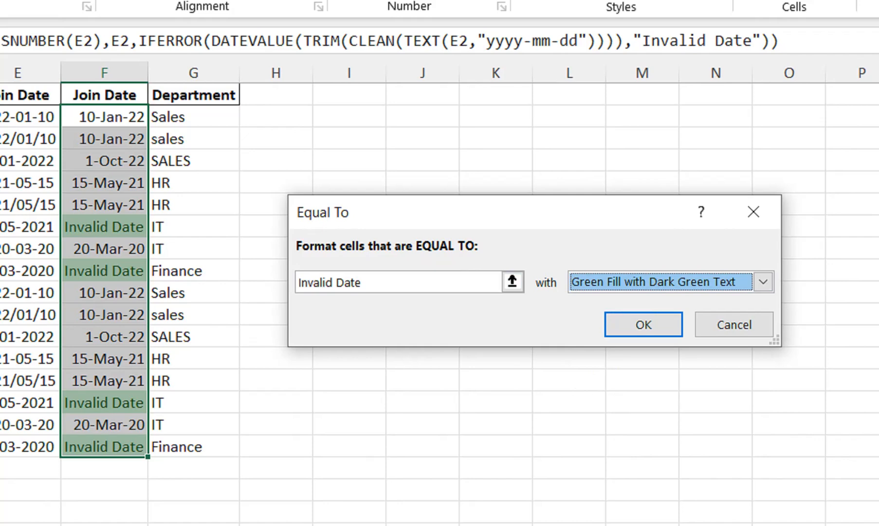
pyautogui.press('Return')
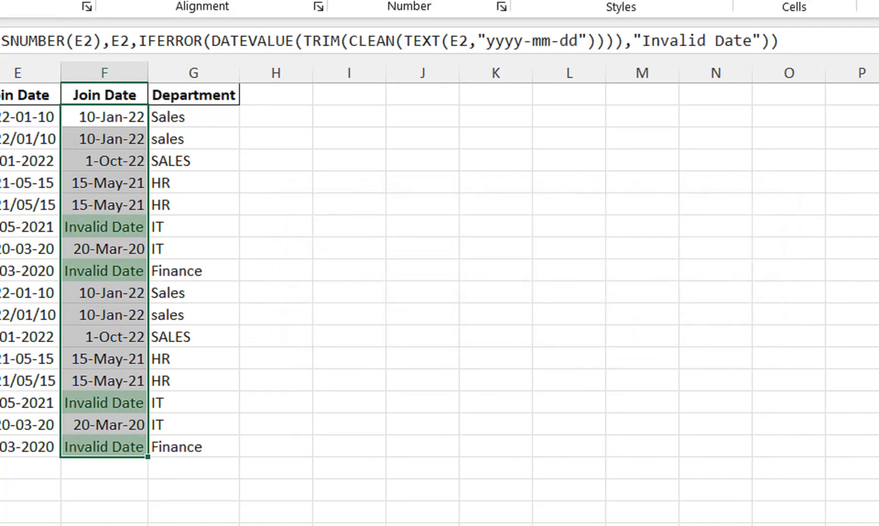
pyautogui.click(154, 227)
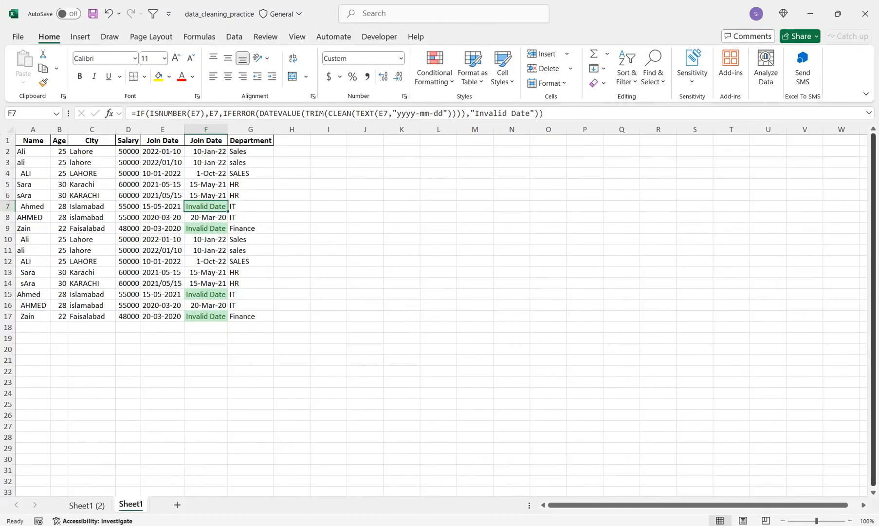
# - Insert a blank row above the header row of the data
pyautogui.scroll(3, 434, 310)
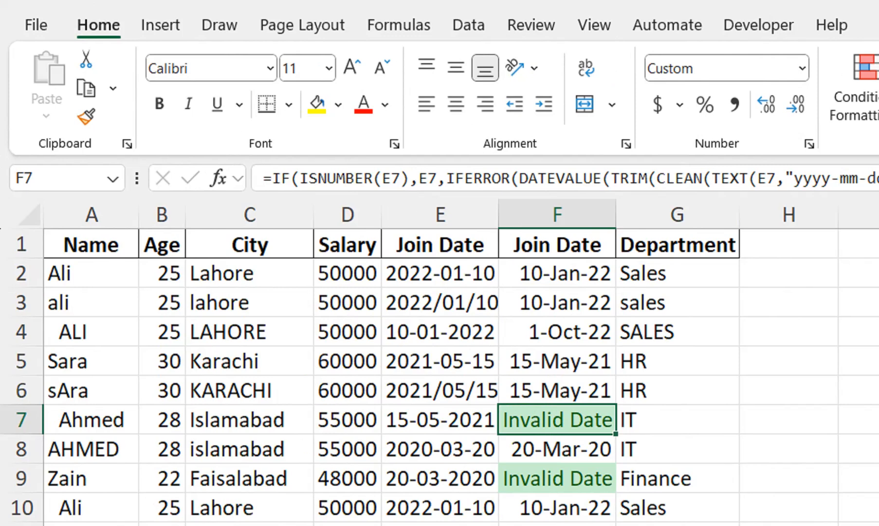
pyautogui.click(23, 247)
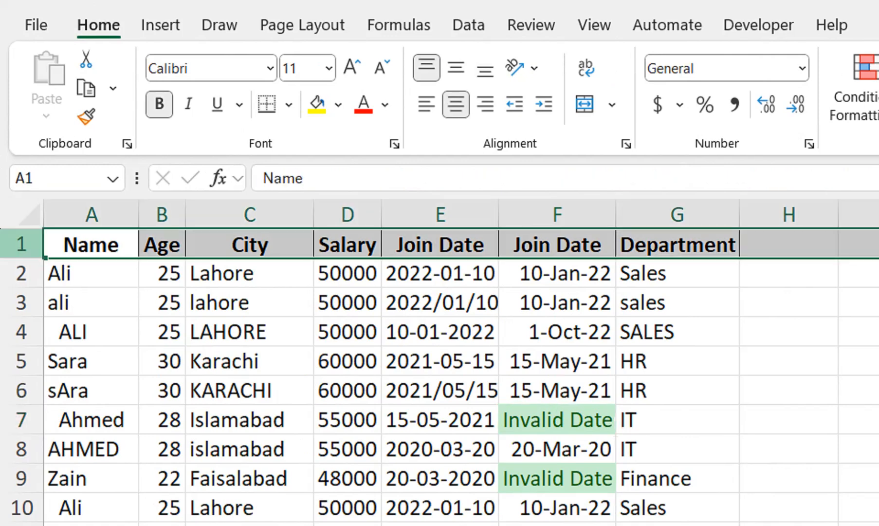
pyautogui.rightClick(23, 248)
pyautogui.click(82, 426)
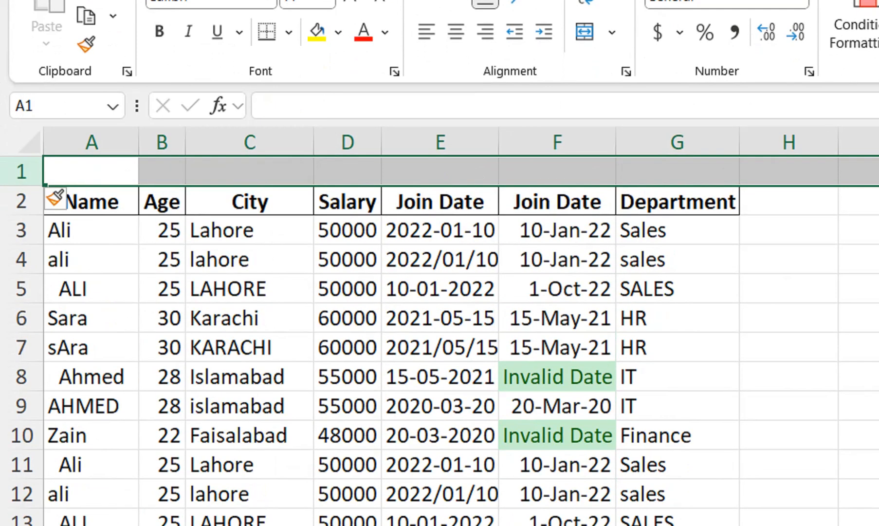
# - Enter =UPPER(A2) in cell A1 of the blank row to convert the Name header
pyautogui.write('=up')
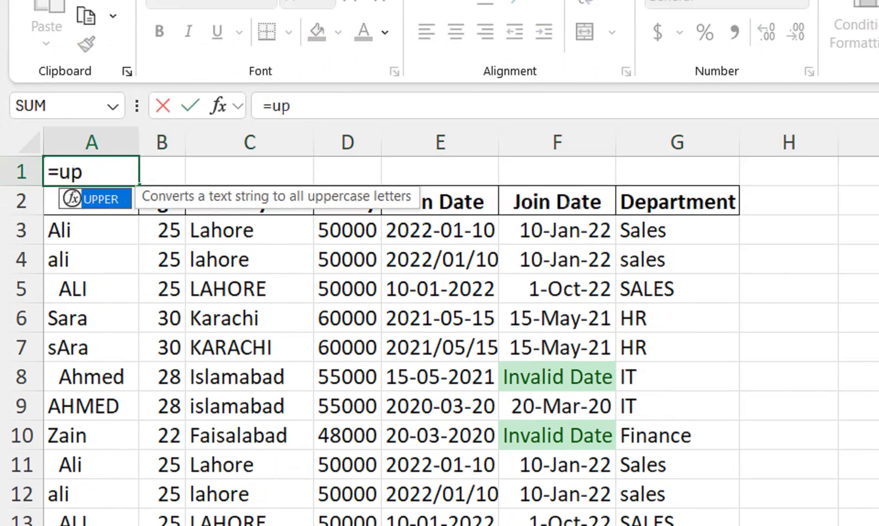
pyautogui.press('Tab')
pyautogui.press('Down')
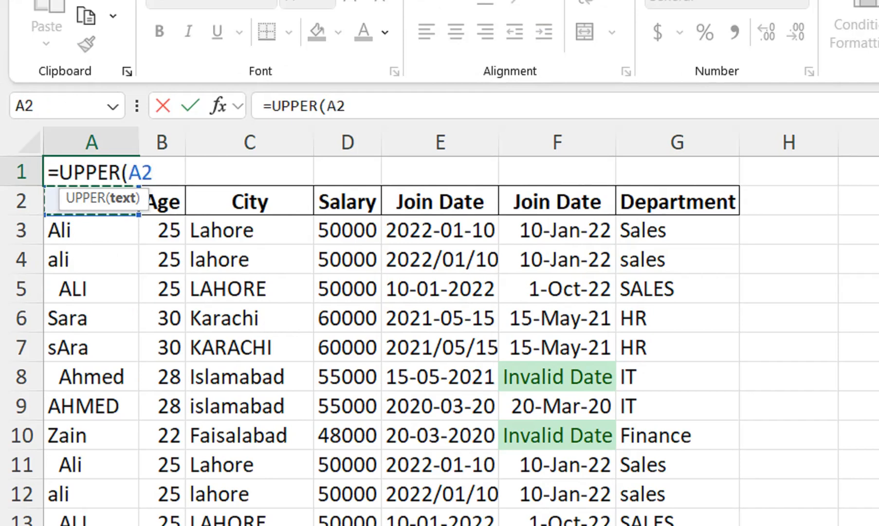
pyautogui.write(')')
pyautogui.press('Return')
pyautogui.press('Up')
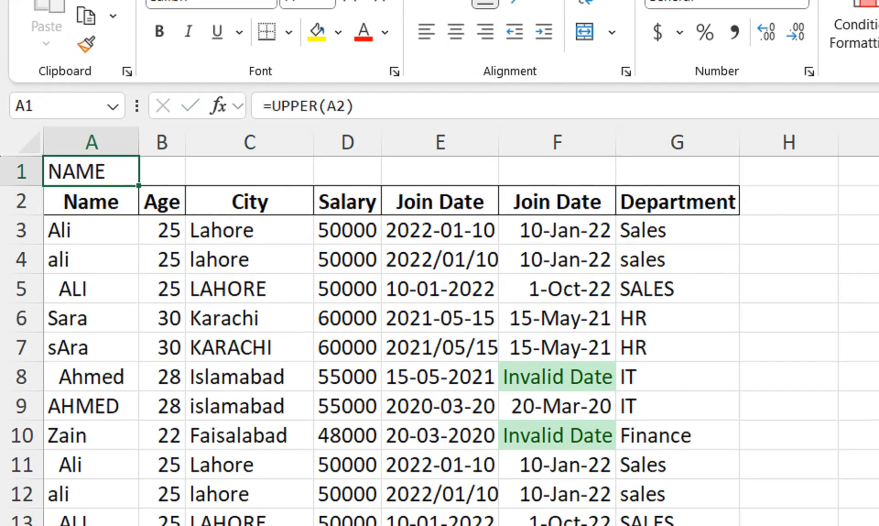
# - Replace the UPPER function in A1 with PROPER so the formula reads =PROPER(A2)
pyautogui.doubleClick(120, 171)
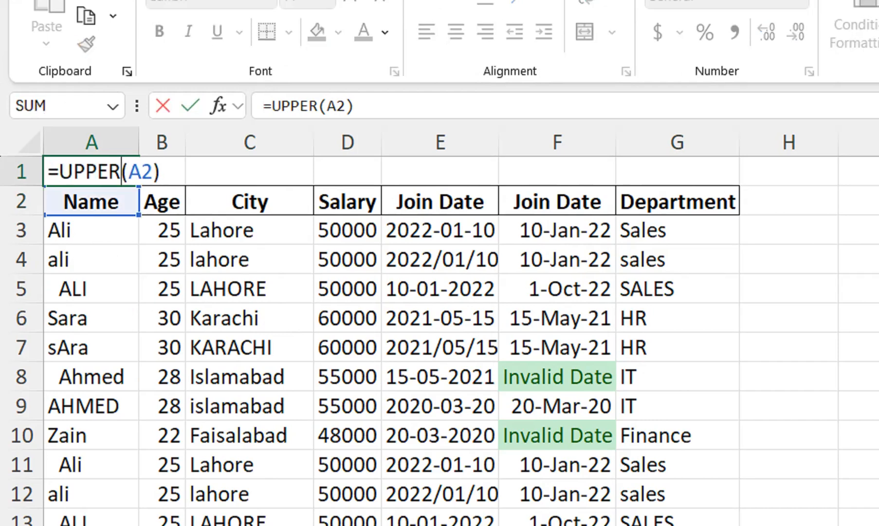
pyautogui.moveTo(120, 172); pyautogui.dragTo(59, 172)
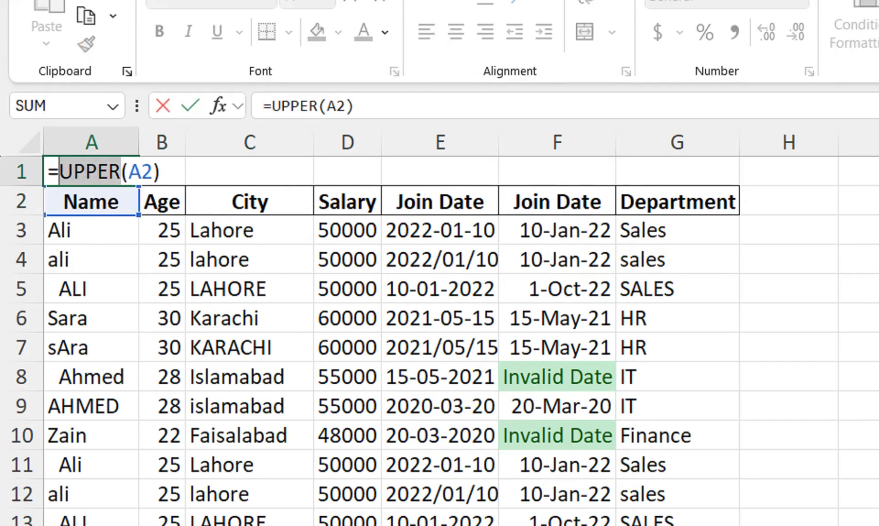
pyautogui.write('Pro')
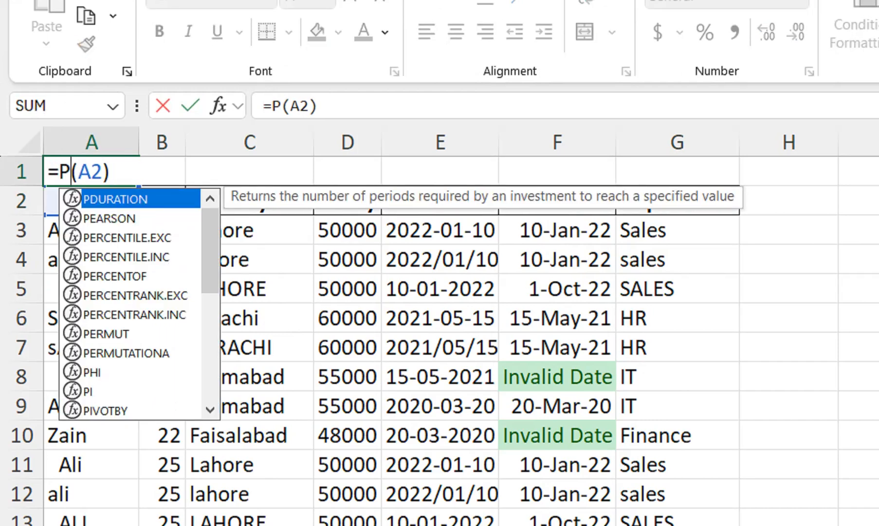
pyautogui.press('Down')
pyautogui.press('Down')
pyautogui.press('Tab')
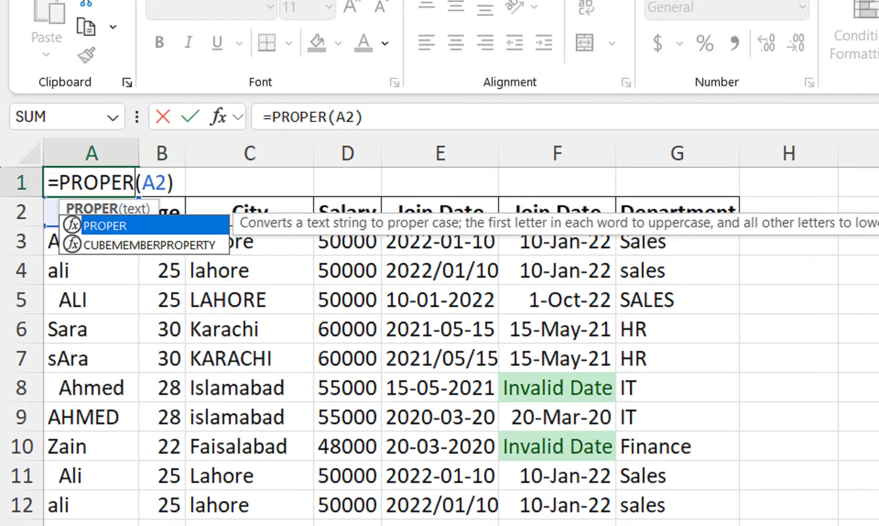
pyautogui.press('Return')
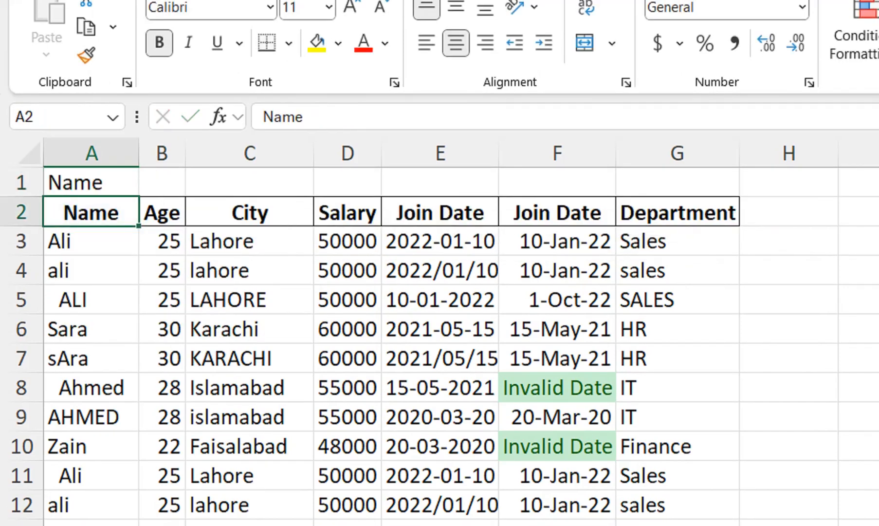
# - Fill the PROPER formula from A1 across to G1 and make the cells bold
pyautogui.click(91, 182)
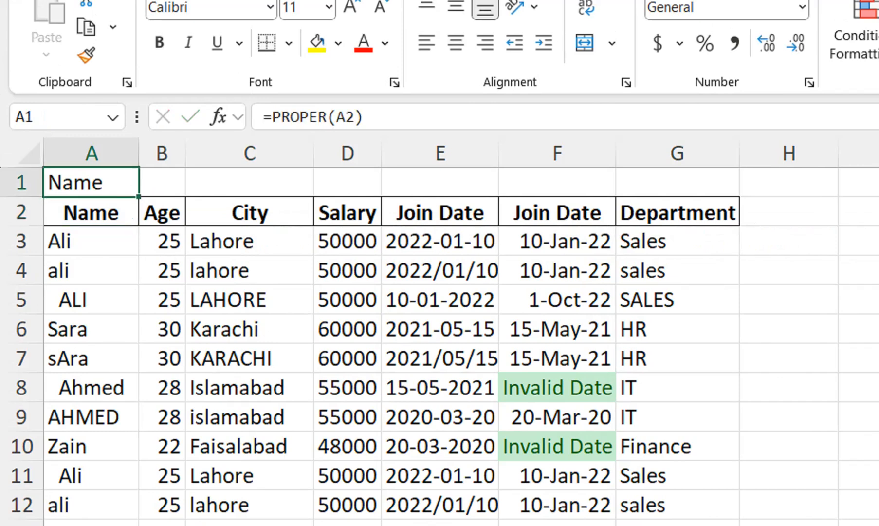
pyautogui.moveTo(138, 196); pyautogui.dragTo(681, 193)
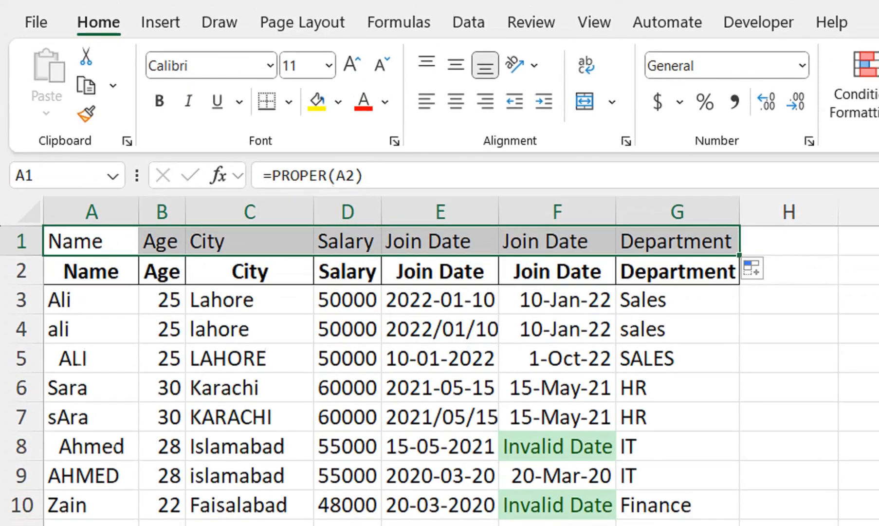
pyautogui.hotkey('ctrl', 'b')
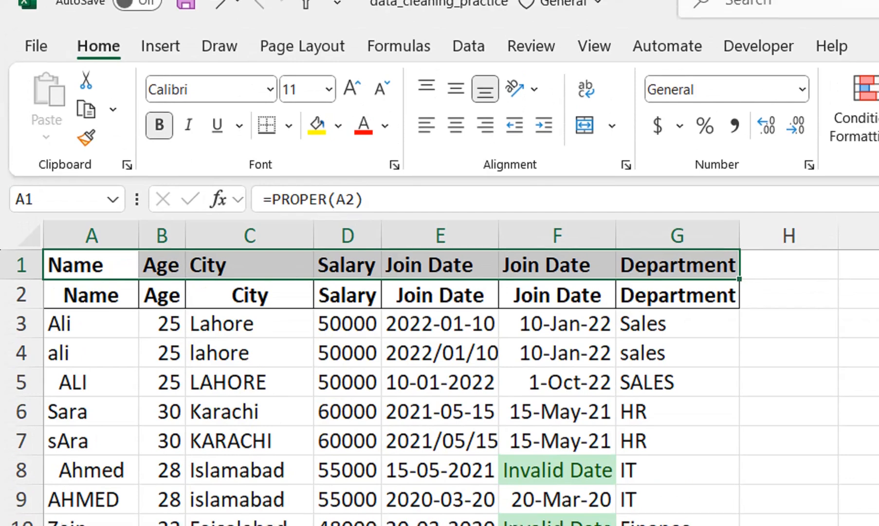
# - Copy A1:G1 and paste it over itself as values to replace the formulas
pyautogui.click(113, 106)
pyautogui.click(130, 134)
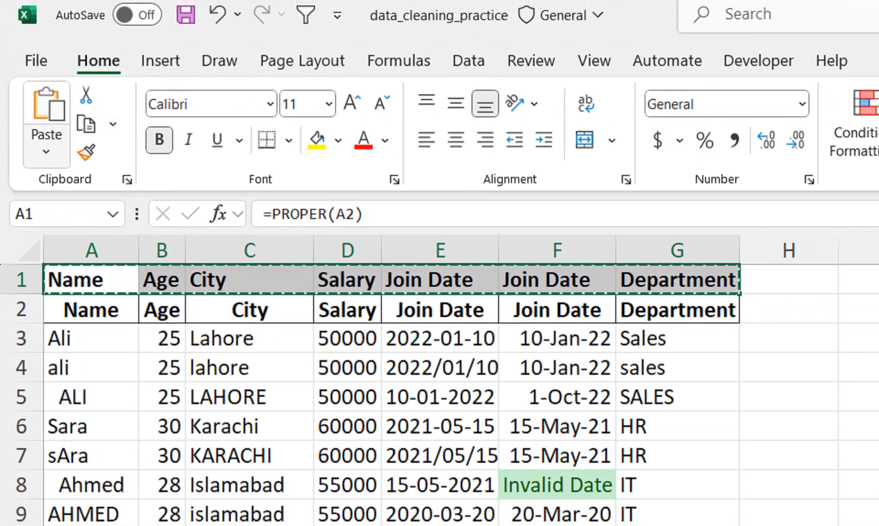
pyautogui.click(46, 152)
pyautogui.click(40, 327)
# - Delete row 2, which holds the original headers
pyautogui.click(21, 309)
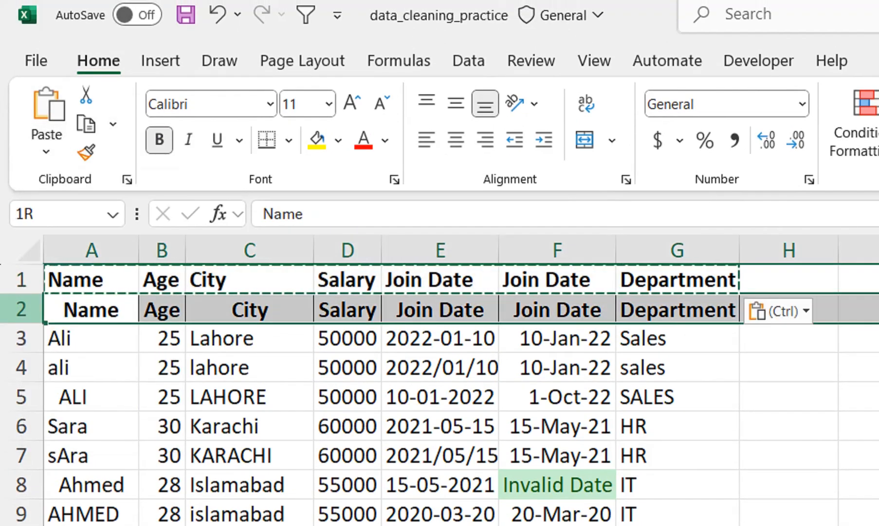
pyautogui.rightClick(21, 309)
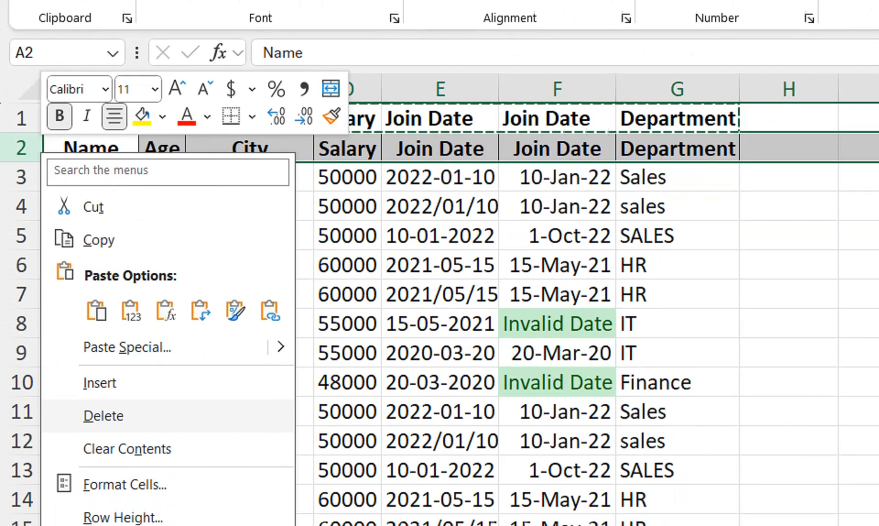
pyautogui.click(103, 415)
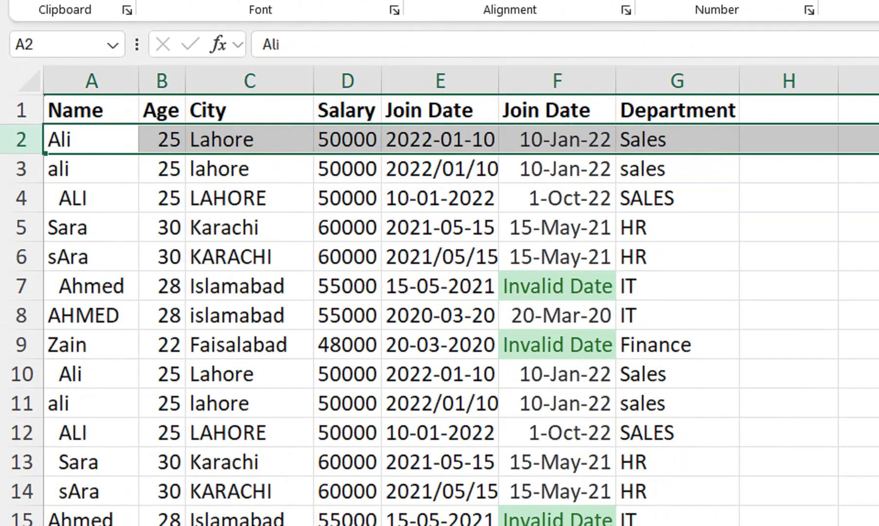
pyautogui.click(347, 177)
# - Increase the height of header row 1 and widen columns D and E
pyautogui.moveTo(677, 118); pyautogui.dragTo(91, 140)
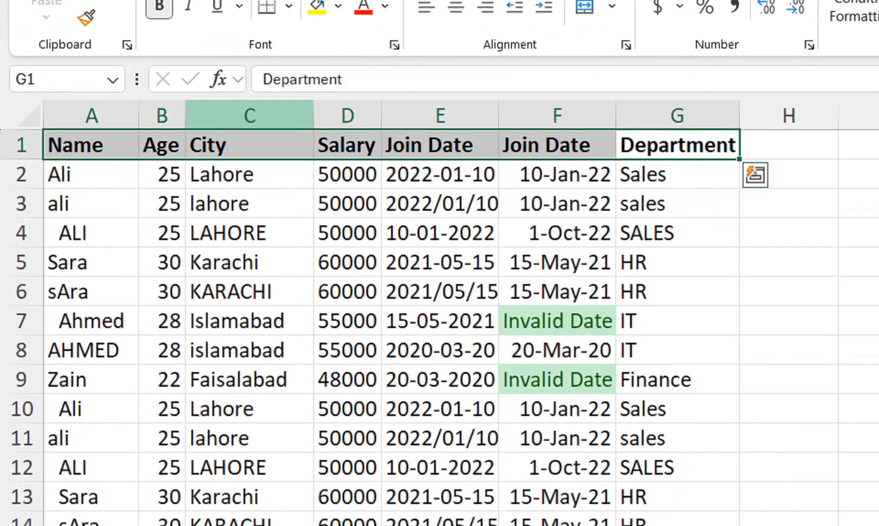
pyautogui.moveTo(22, 155); pyautogui.dragTo(22, 175)
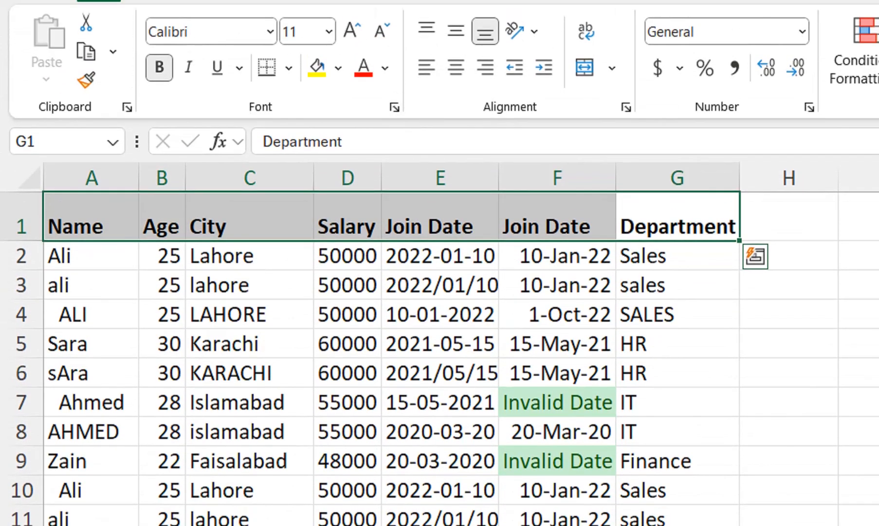
pyautogui.moveTo(498, 177); pyautogui.dragTo(523, 176)
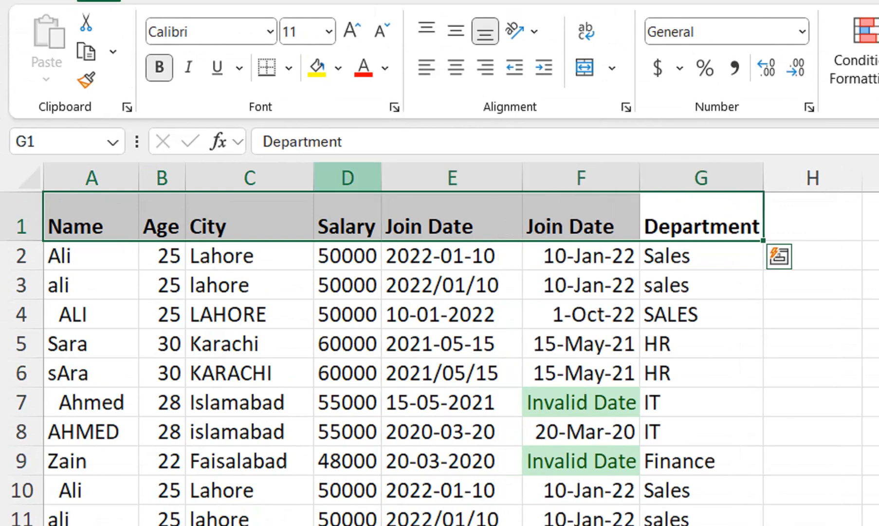
pyautogui.moveTo(381, 177); pyautogui.dragTo(402, 177)
# - Centre the headers A1:G1 horizontally and vertically, and give them a dark blue fill with white text
pyautogui.click(456, 67)
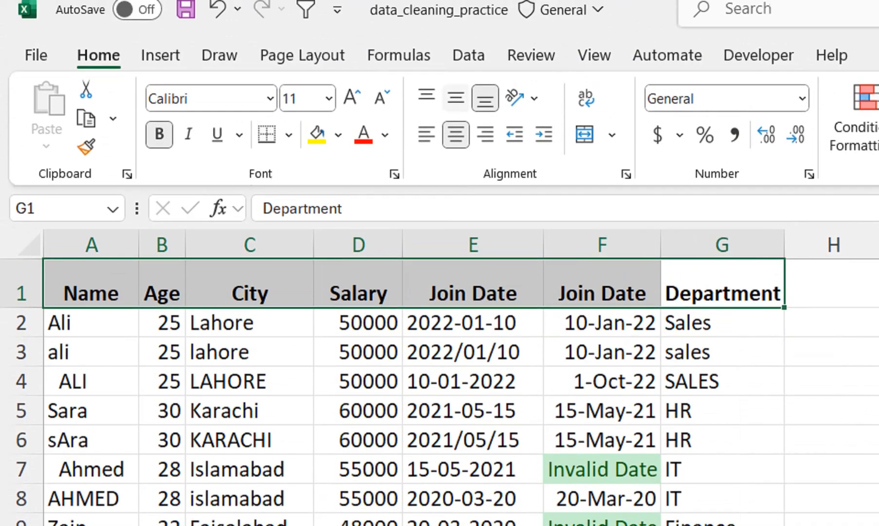
pyautogui.click(456, 31)
pyautogui.click(338, 153)
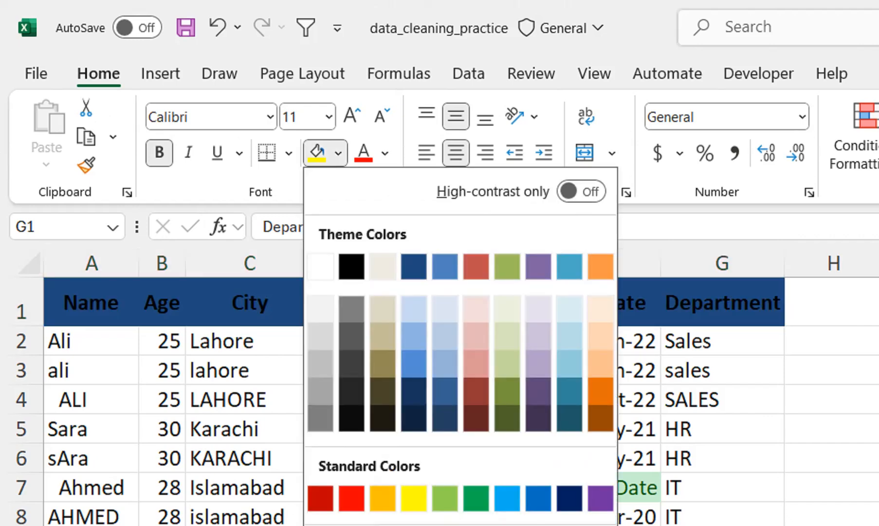
pyautogui.click(413, 266)
pyautogui.click(385, 153)
pyautogui.click(367, 298)
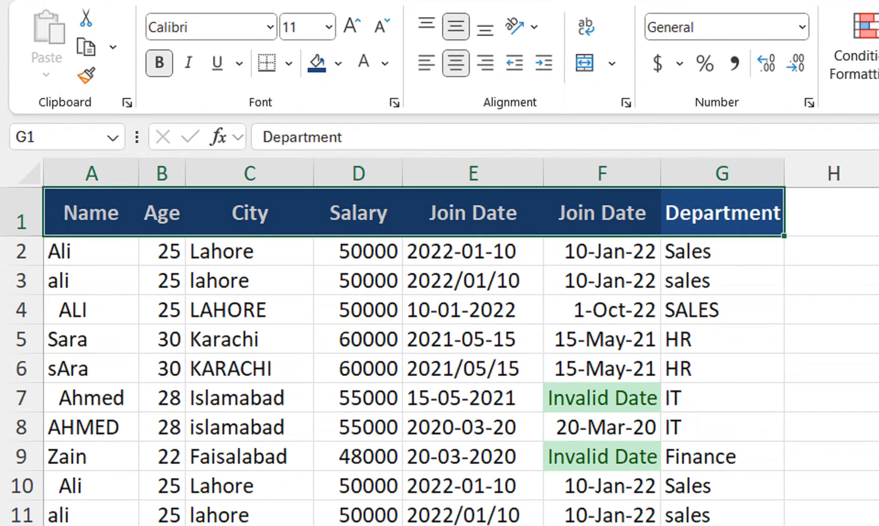
pyautogui.click(263, 429)
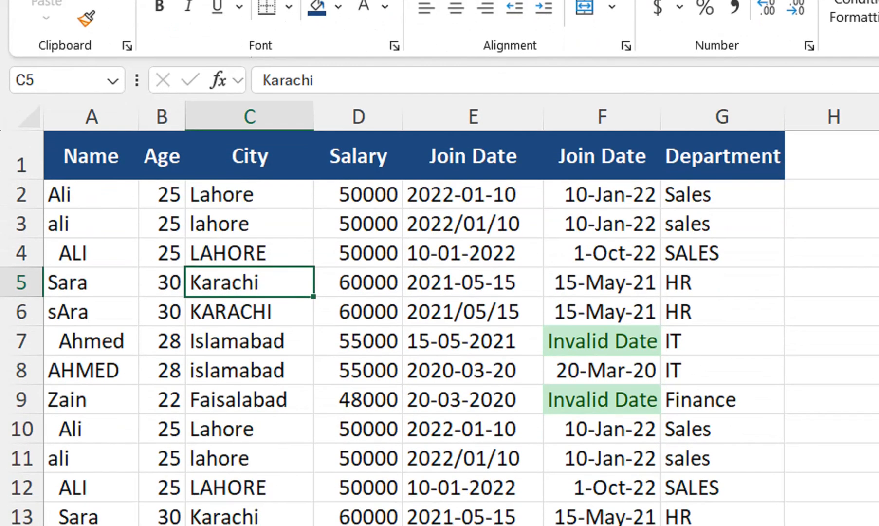
pyautogui.click(91, 195)
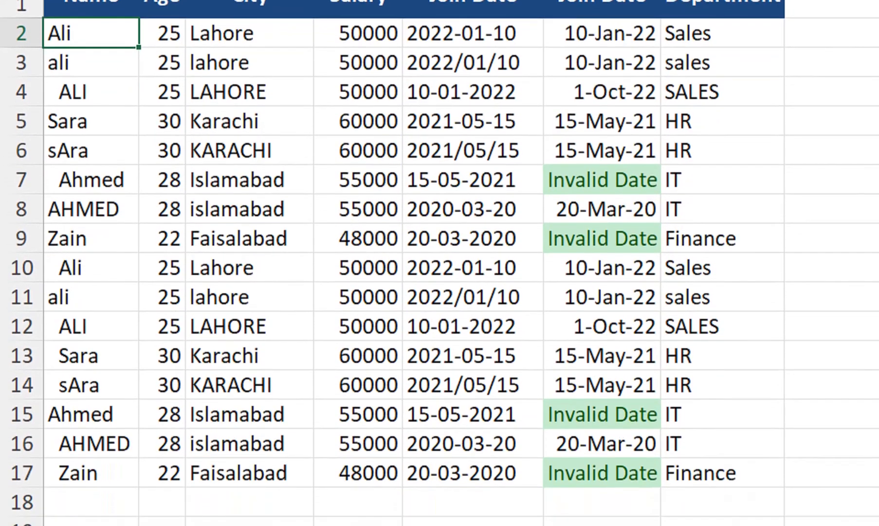
pyautogui.click(91, 150)
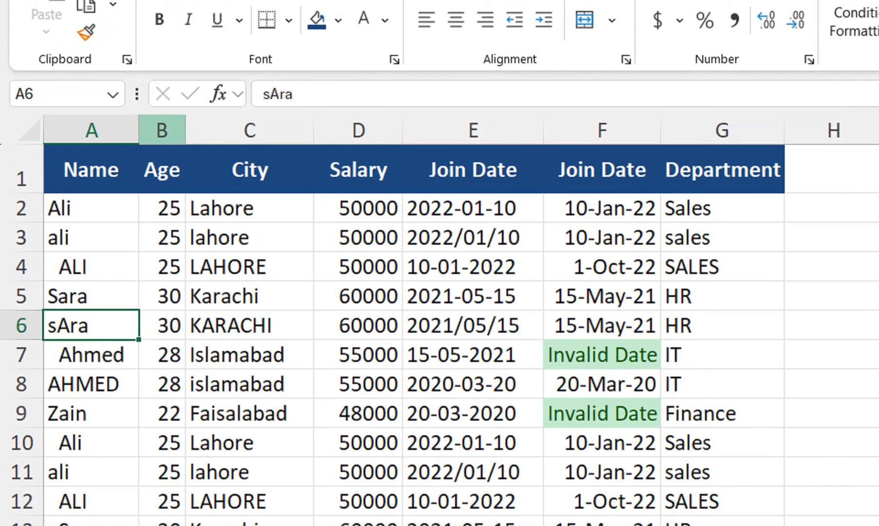
# - Insert a blank column before Age and copy the Name header from A1 into B1
pyautogui.rightClick(154, 131)
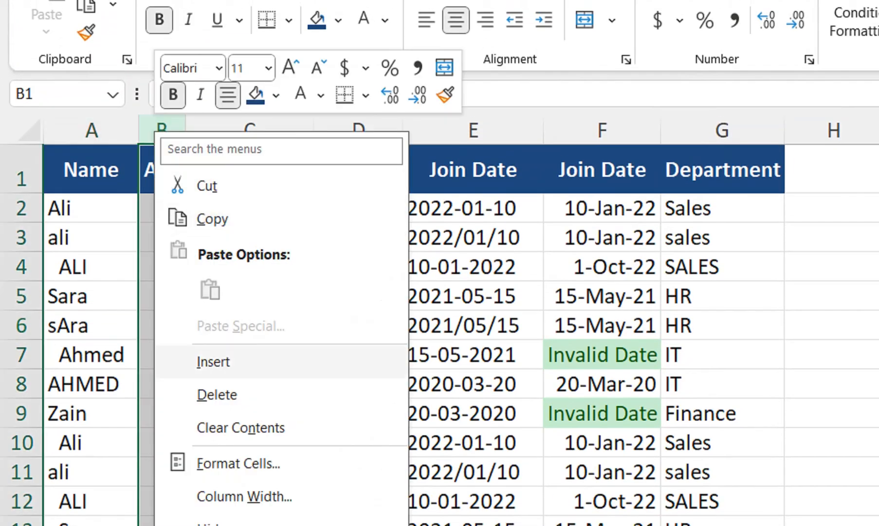
pyautogui.click(213, 361)
pyautogui.moveTo(92, 169); pyautogui.dragTo(184, 169)
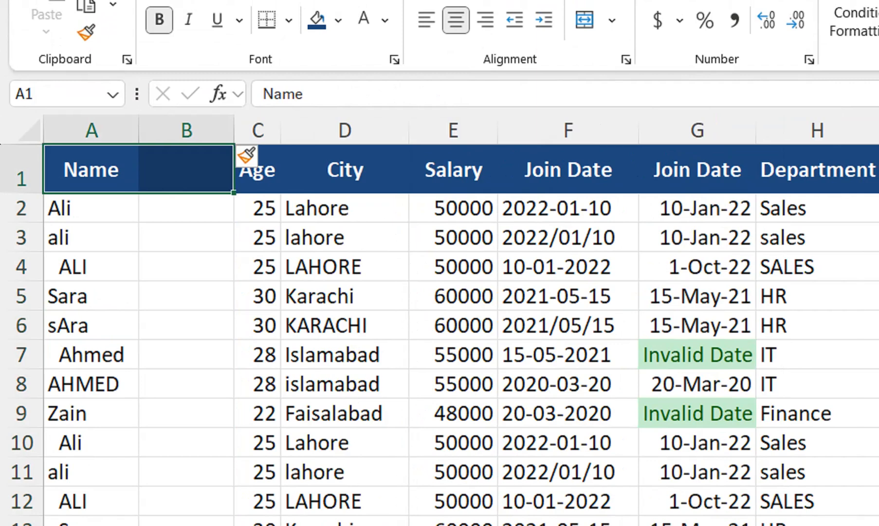
pyautogui.hotkey('ctrl', 'r')
# - Enter =PROPER(A2) in B2 and fill the formula down the new Name column to the last data row
pyautogui.click(186, 208)
pyautogui.write('=pr')
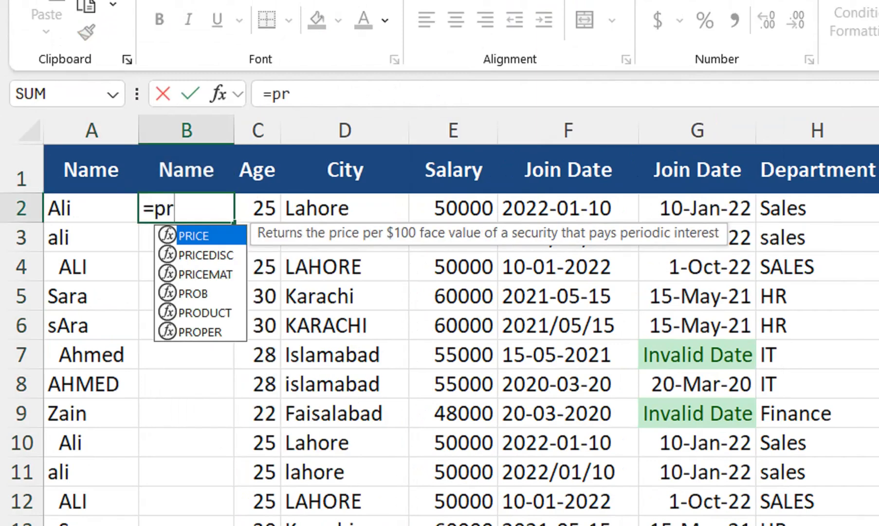
pyautogui.write('o')
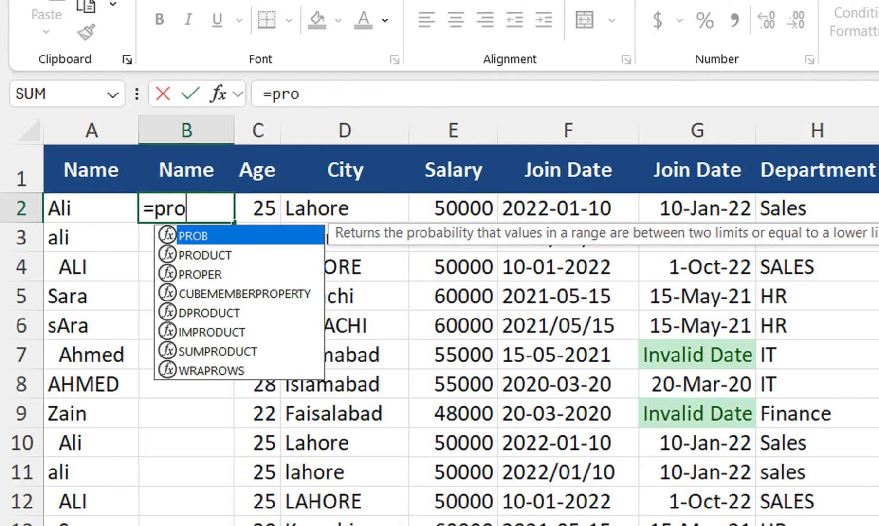
pyautogui.press('Down')
pyautogui.press('Down')
pyautogui.press('Tab')
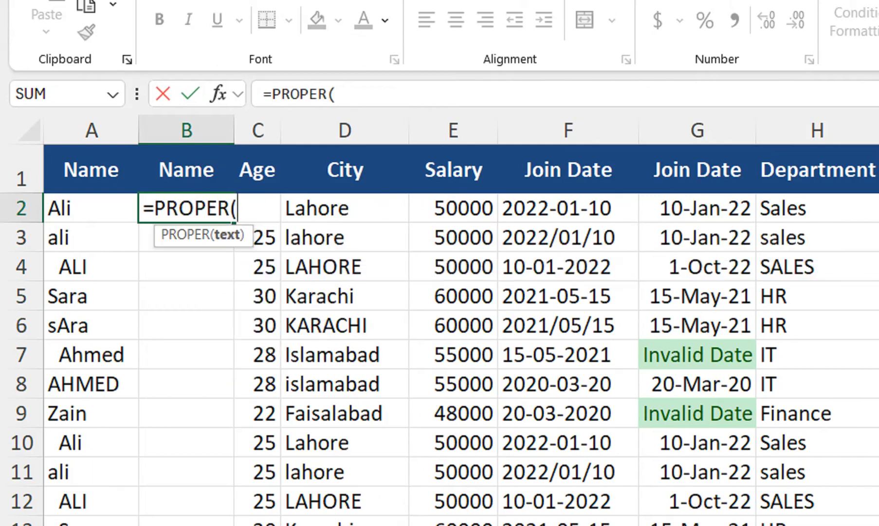
pyautogui.press('Left')
pyautogui.write(')')
pyautogui.press('Return')
pyautogui.press('Up')
pyautogui.doubleClick(234, 222)
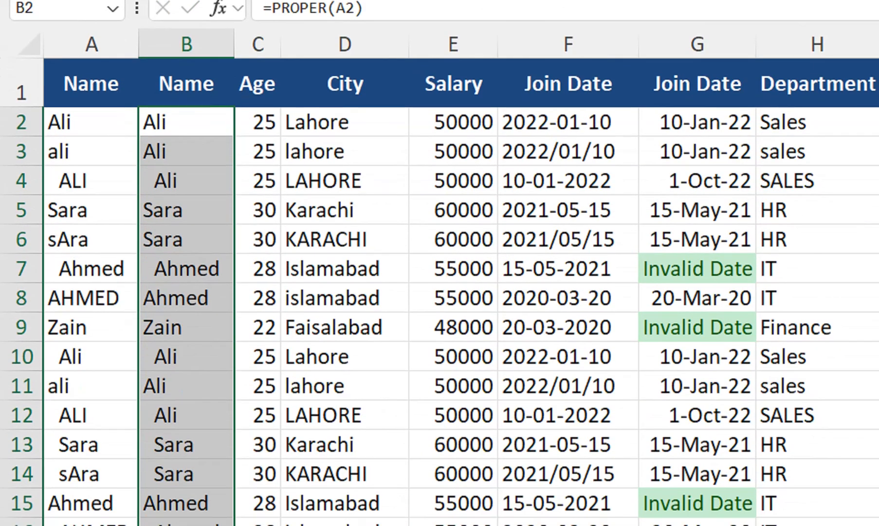
# - Strip the extra spaces by changing B2's formula to =TRIM(PROPER(A2)) and fill it down the column
pyautogui.doubleClick(59, 181)
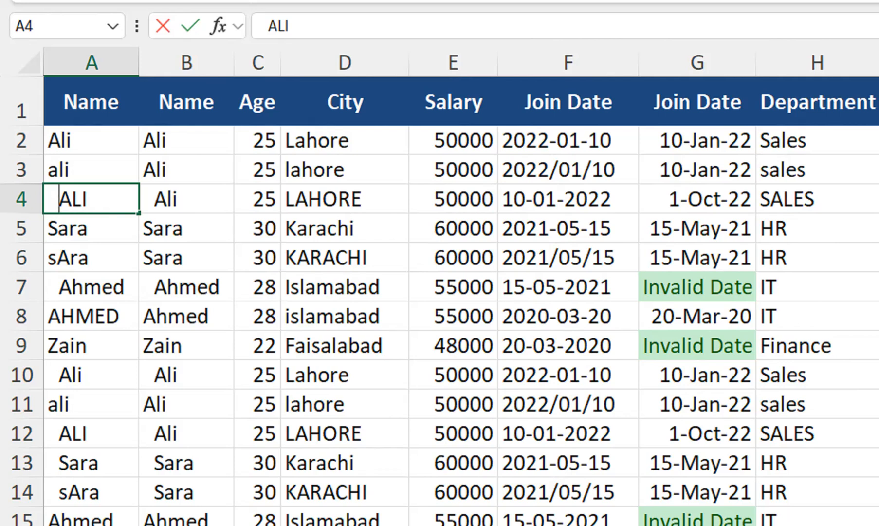
pyautogui.click(186, 140)
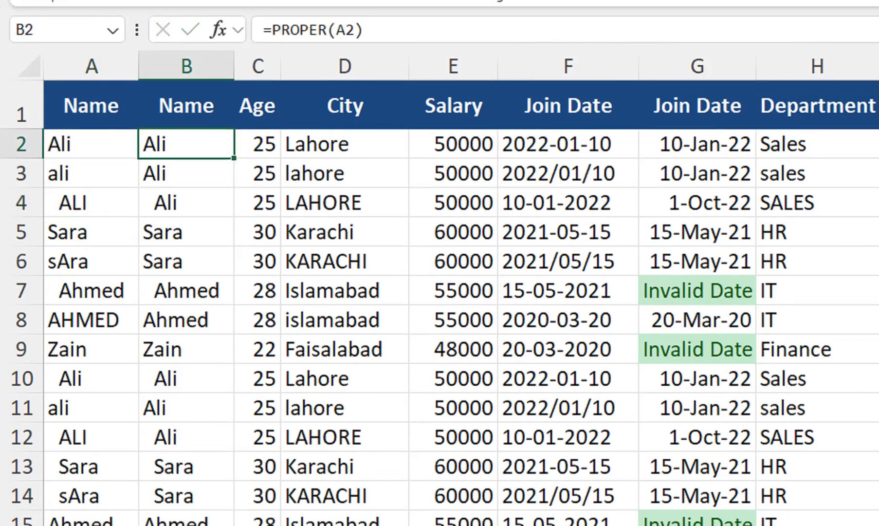
pyautogui.click(270, 111)
pyautogui.write('trim')
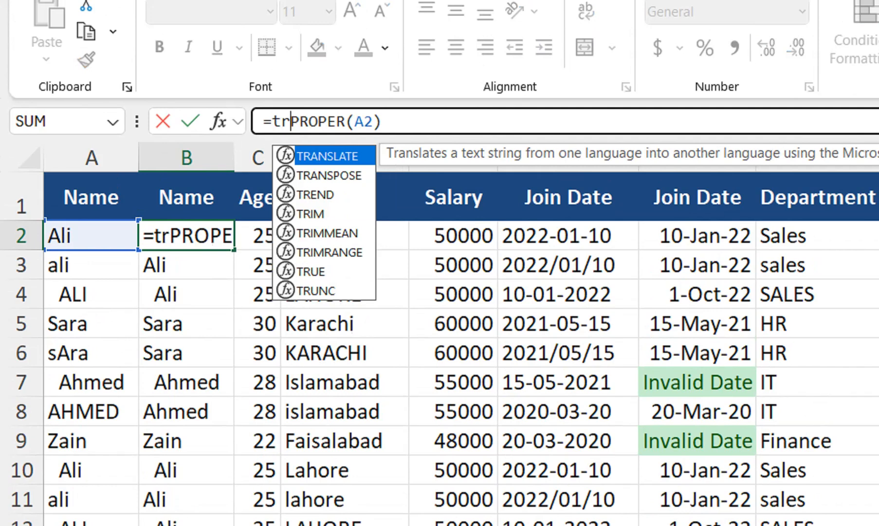
pyautogui.press('Tab')
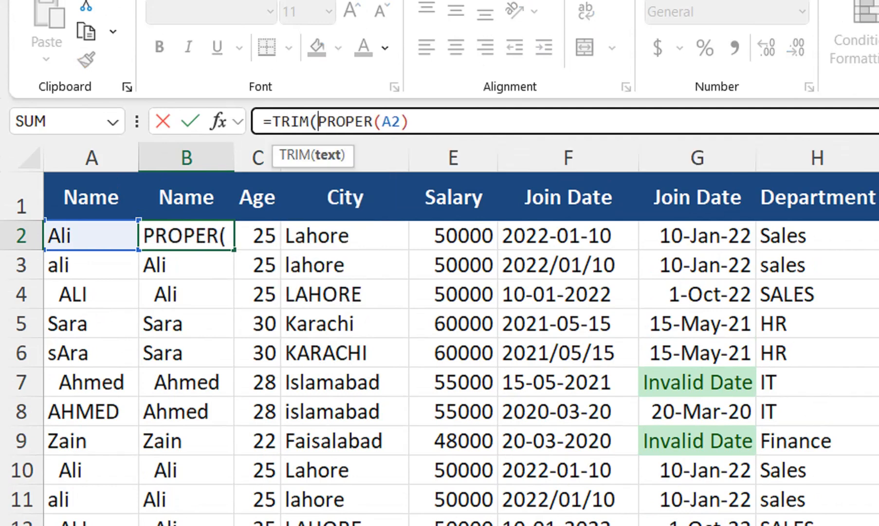
pyautogui.press('Return')
pyautogui.press('Up')
pyautogui.doubleClick(234, 251)
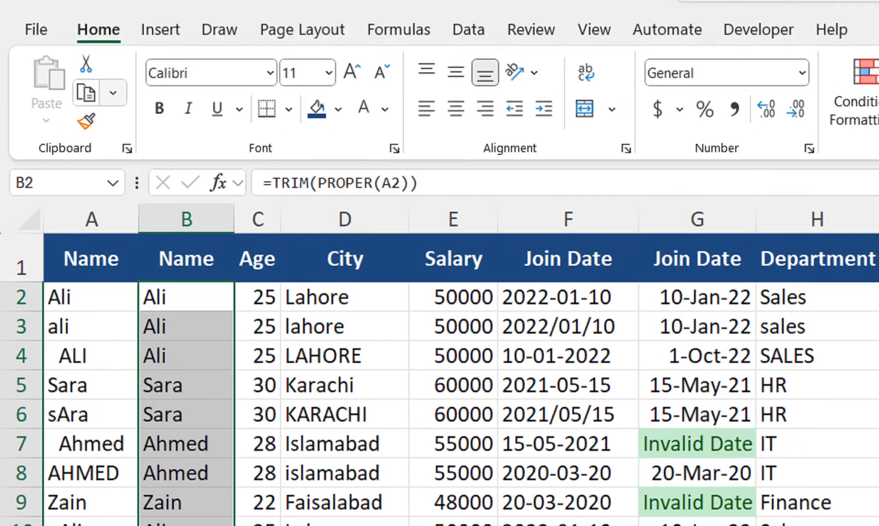
# - Replace the cleaned name formulas in column B with their values and delete the original Name column A
pyautogui.click(112, 117)
pyautogui.click(131, 149)
pyautogui.click(47, 145)
pyautogui.click(43, 319)
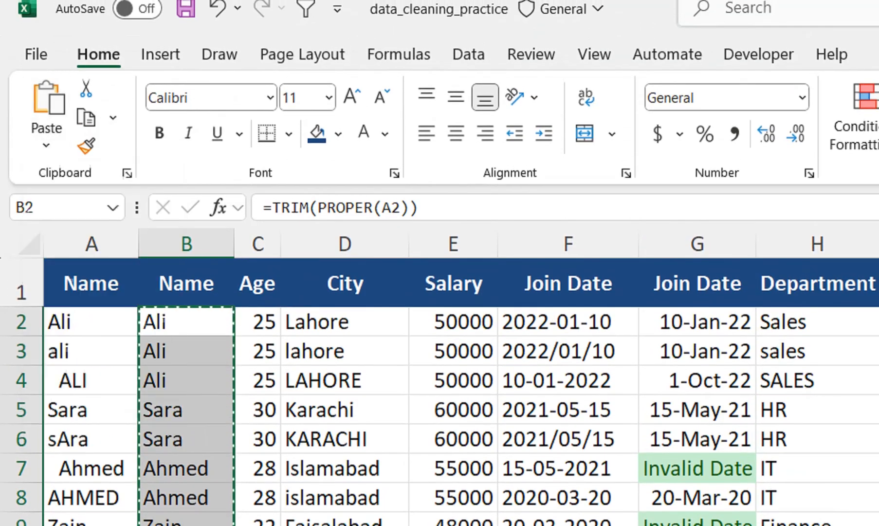
pyautogui.click(92, 243)
pyautogui.rightClick(93, 241)
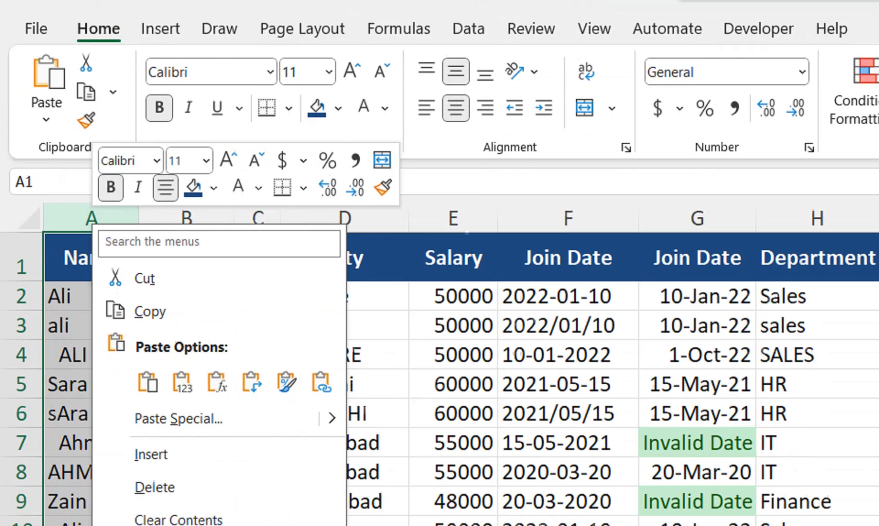
pyautogui.click(155, 418)
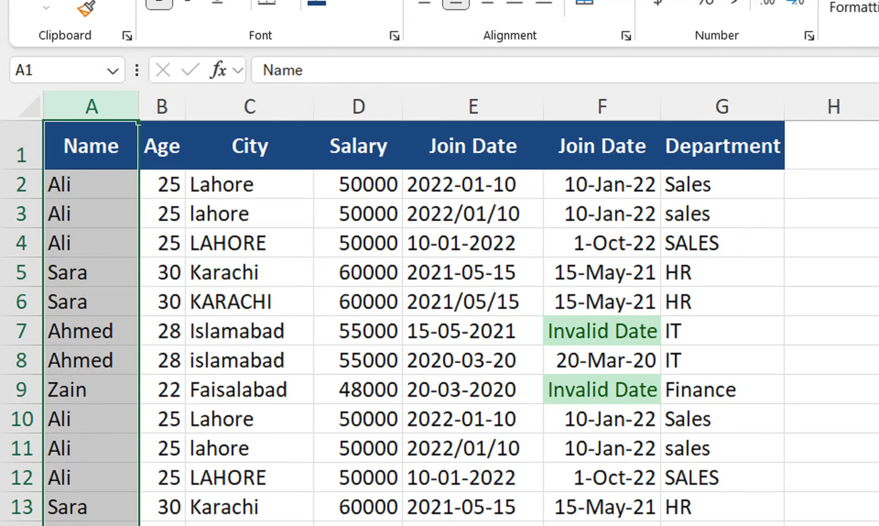
pyautogui.click(92, 243)
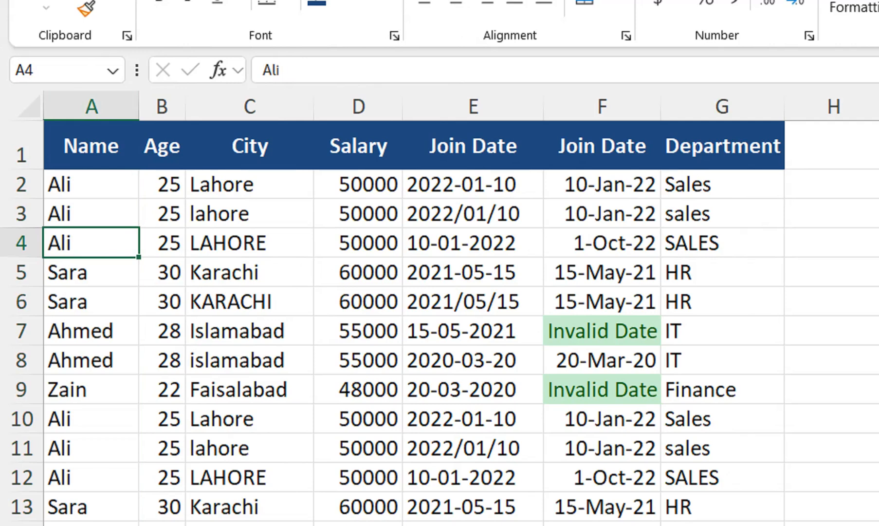
pyautogui.click(249, 184)
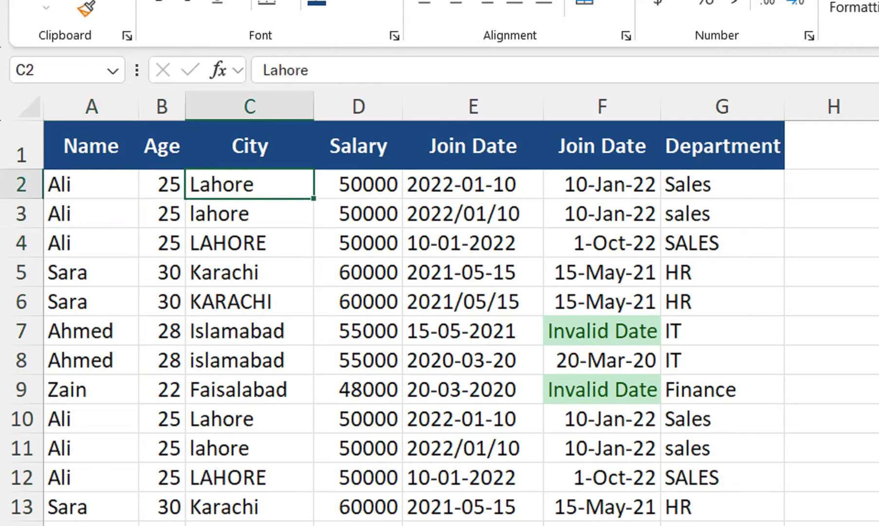
pyautogui.moveTo(250, 185); pyautogui.dragTo(91, 243)
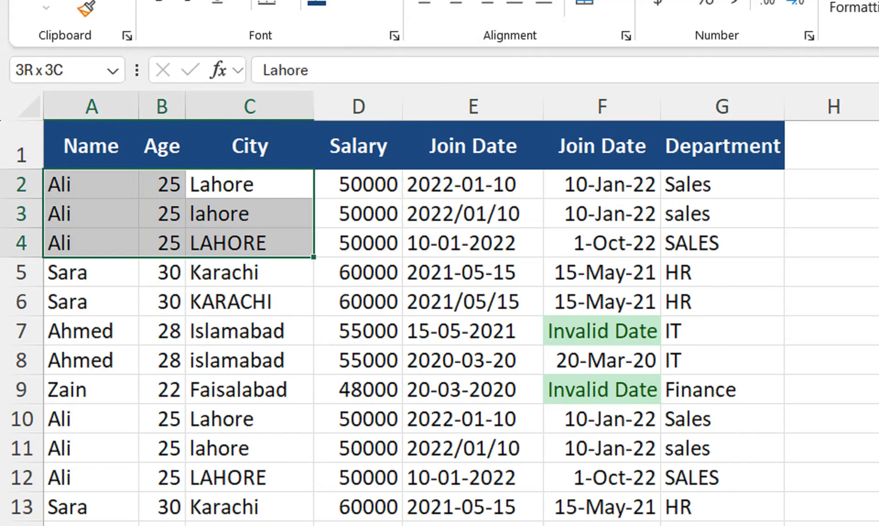
# - Remove duplicate rows from the data, comparing only the Name column and treating the first row as headers
pyautogui.click(92, 145)
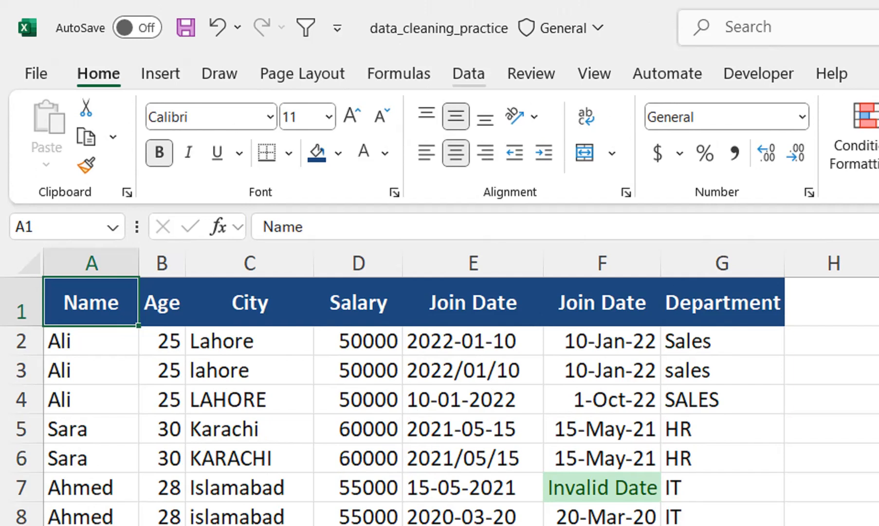
pyautogui.click(468, 73)
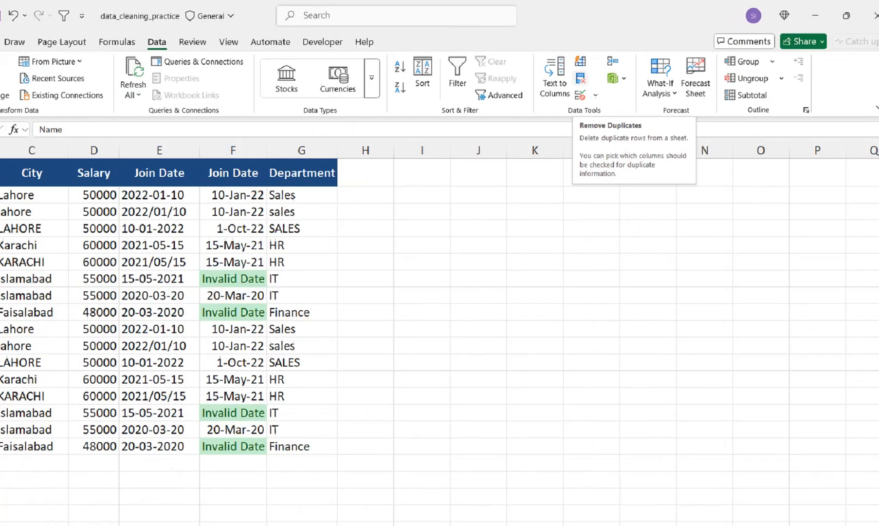
pyautogui.click(433, 137)
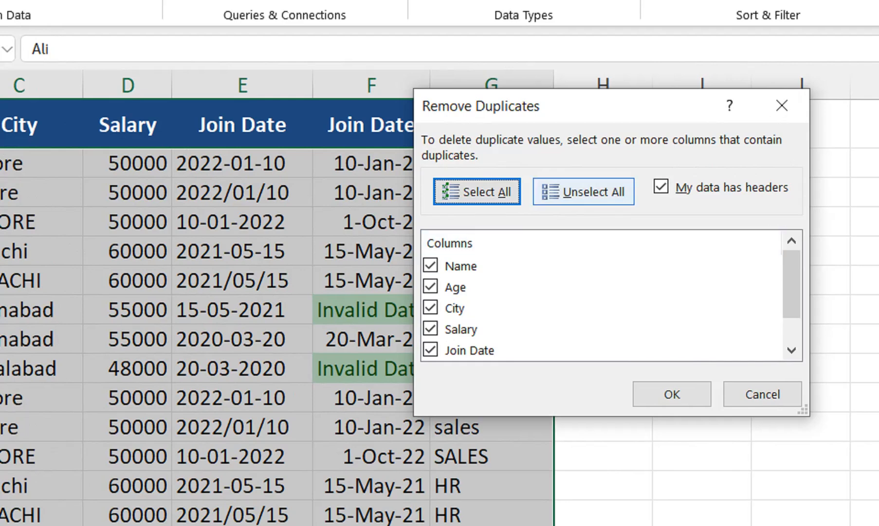
pyautogui.click(583, 191)
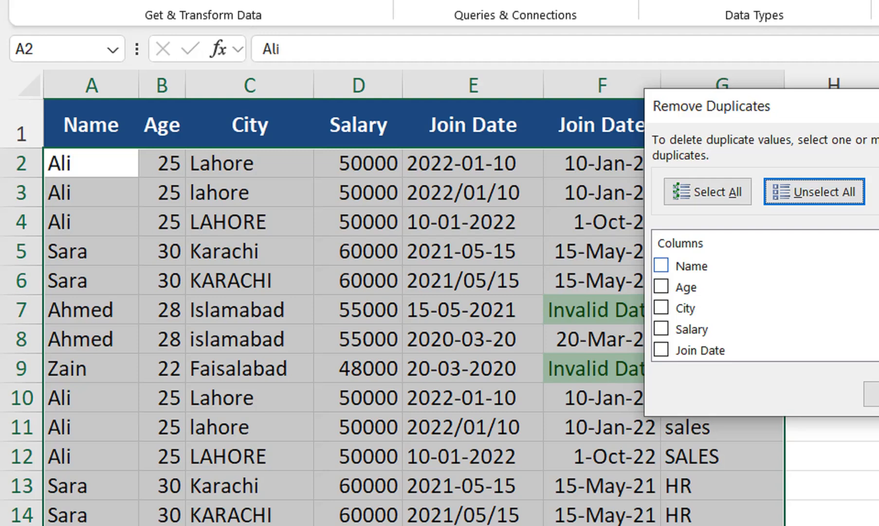
pyautogui.click(660, 266)
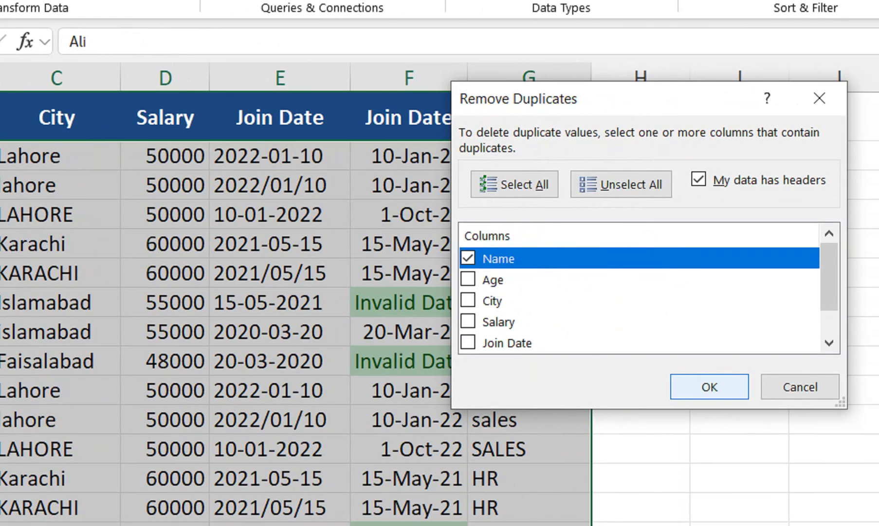
pyautogui.press('Return')
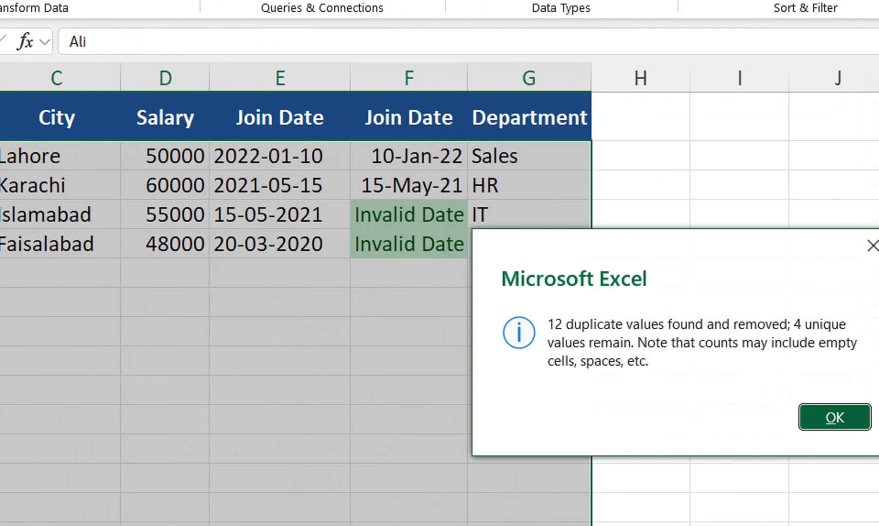
pyautogui.moveTo(681, 246); pyautogui.dragTo(279, 244)
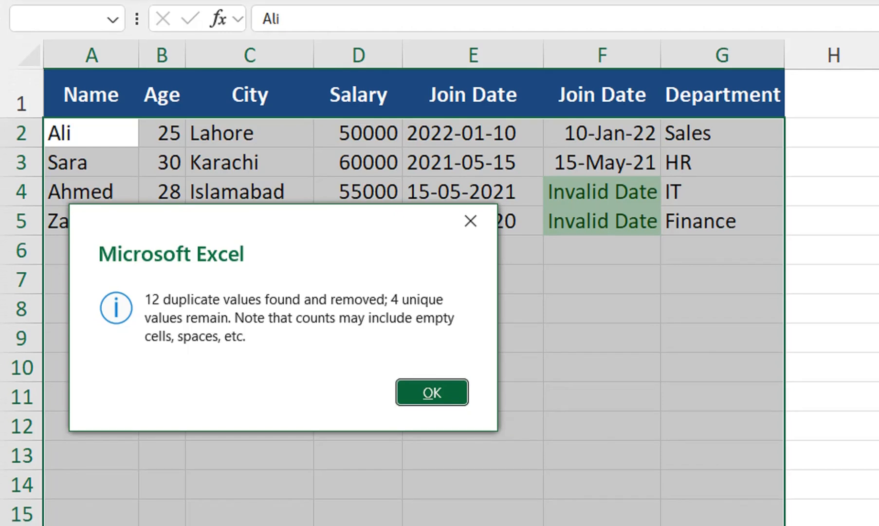
pyautogui.press('Return')
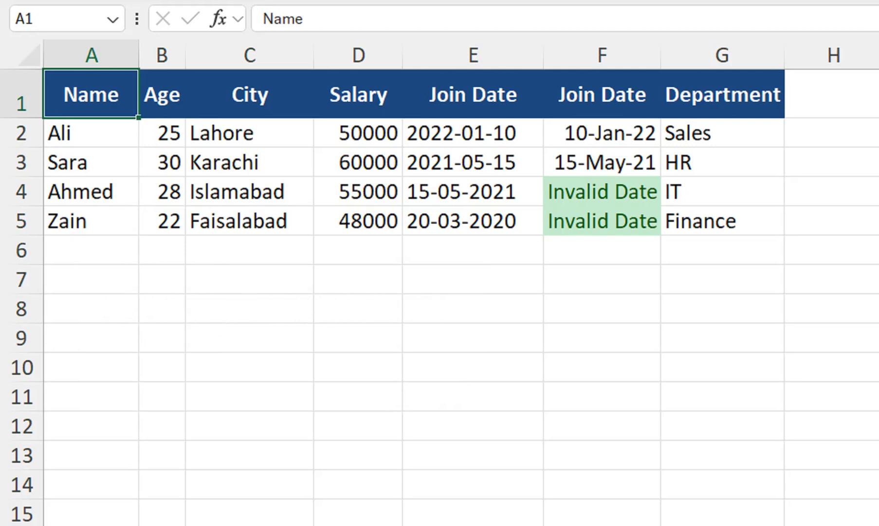
# - Format A1:G5 as a table with headers, using the blue banded style with gridlines from the Light group
pyautogui.click(473, 221)
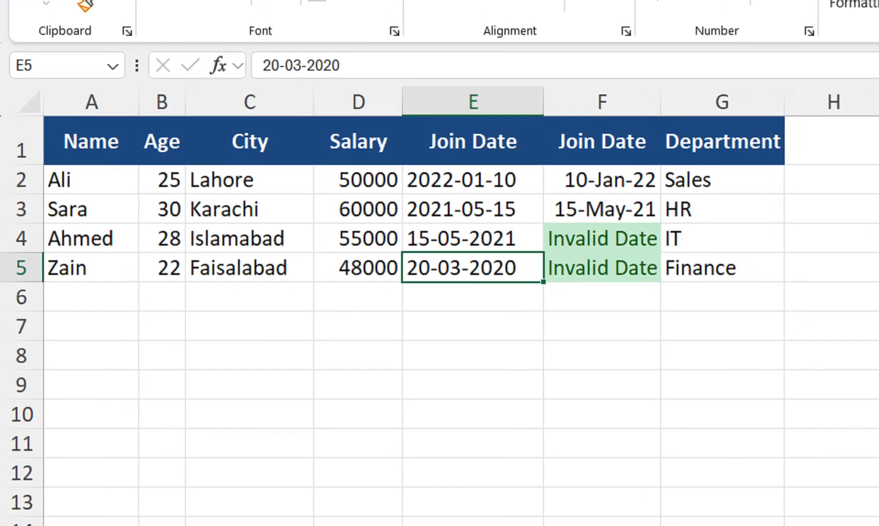
pyautogui.moveTo(92, 112); pyautogui.dragTo(720, 267)
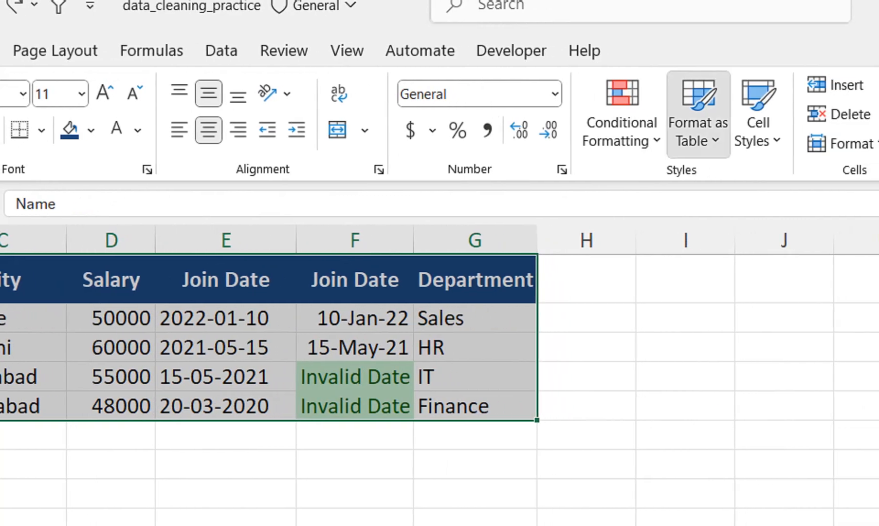
pyautogui.click(845, 121)
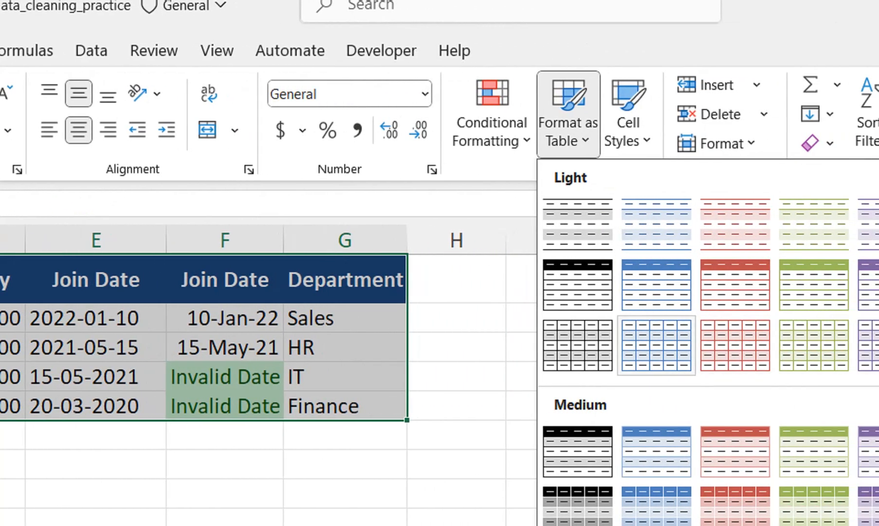
pyautogui.click(656, 344)
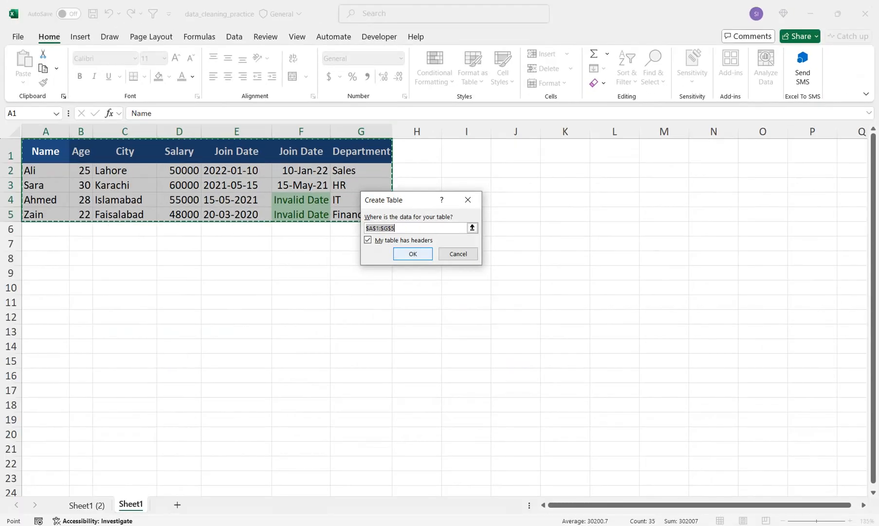
pyautogui.click(448, 409)
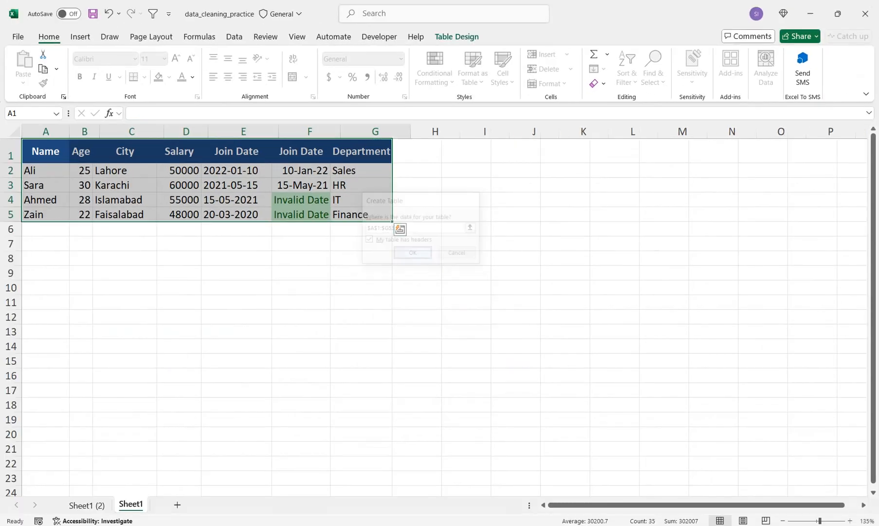
pyautogui.click(375, 258)
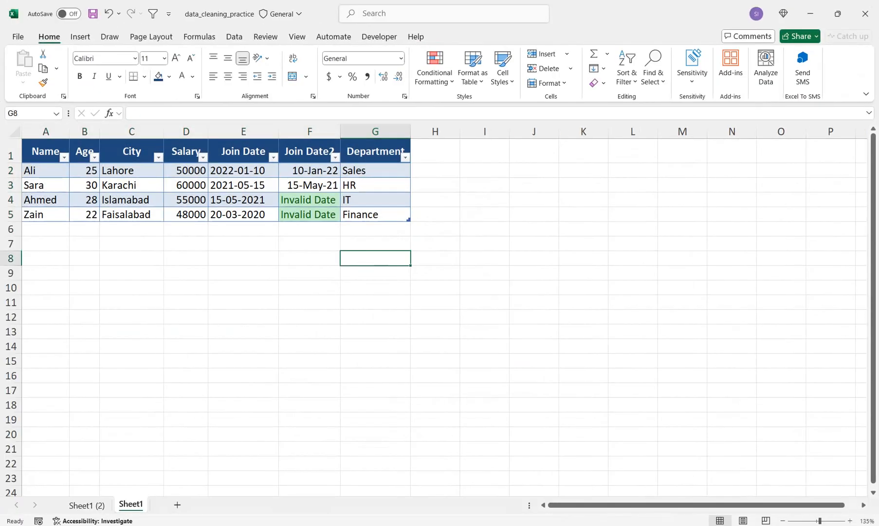